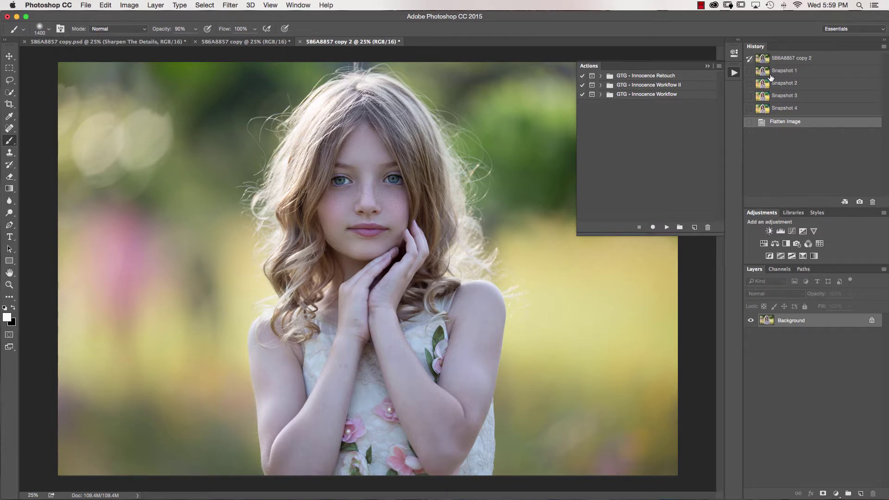
Expand the GTG - Innocence Workflow II action set to list its color base actions
click(601, 86)
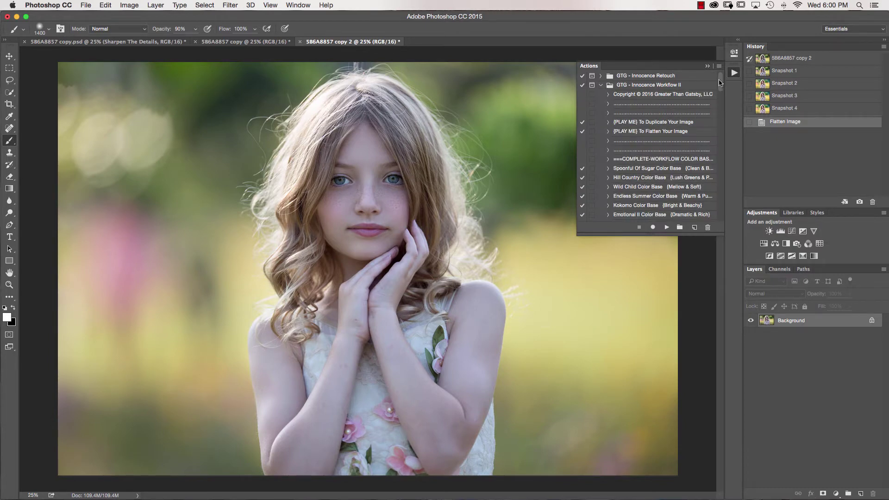
mouse_move(719, 80)
mouse_down()
mouse_move(706, 209)
mouse_move(715, 95)
mouse_up()
Apply the Spoonful Of Sugar color base and lower its group to 70% opacity
click(656, 168)
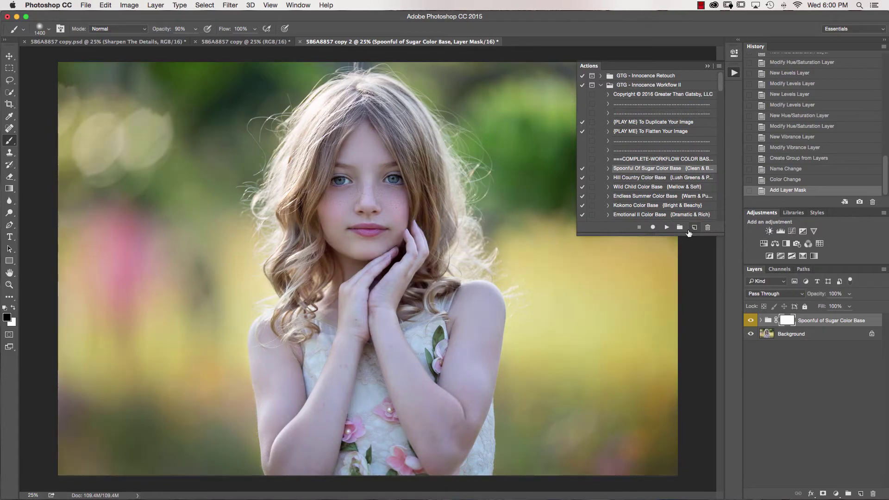
click(848, 296)
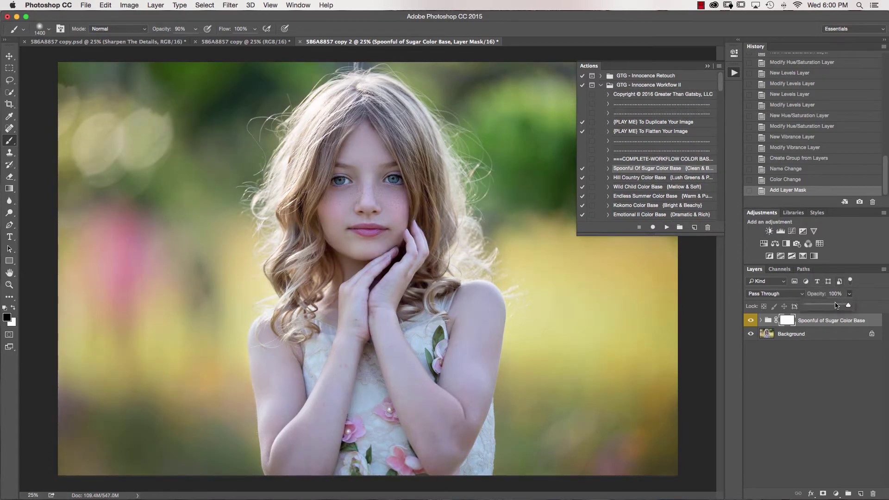
click(836, 305)
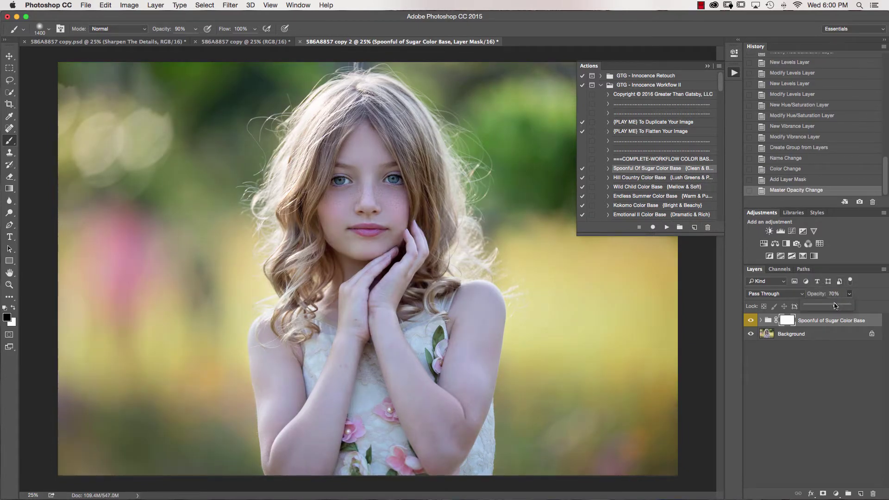
click(751, 320)
click(752, 322)
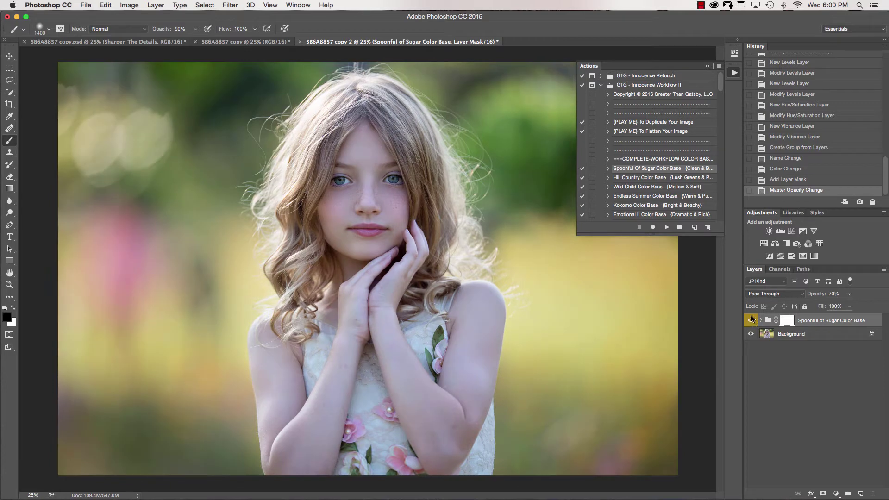
Run the Lemonhead clean warmth action and set its group to 78% opacity
drag(720, 82, 721, 108)
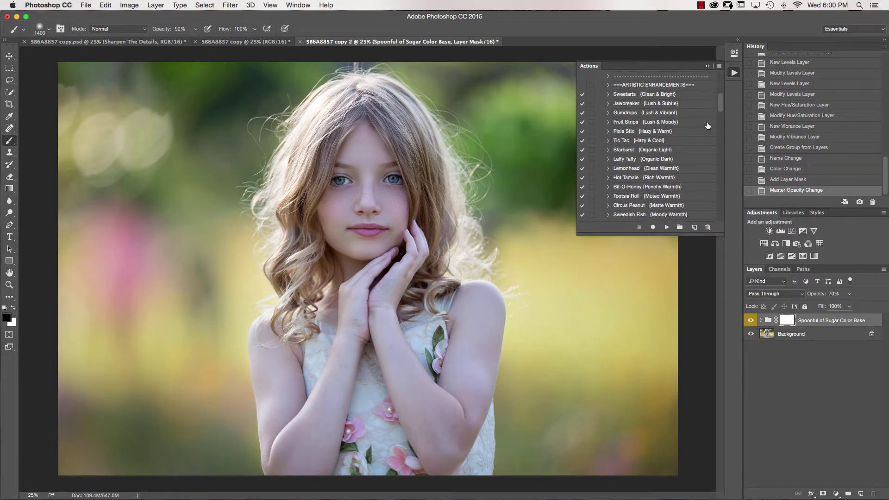
click(632, 169)
click(667, 227)
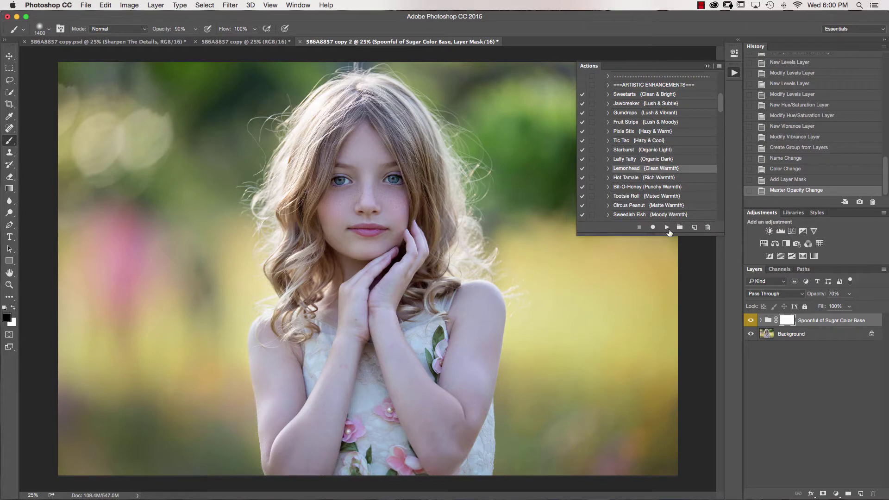
click(850, 295)
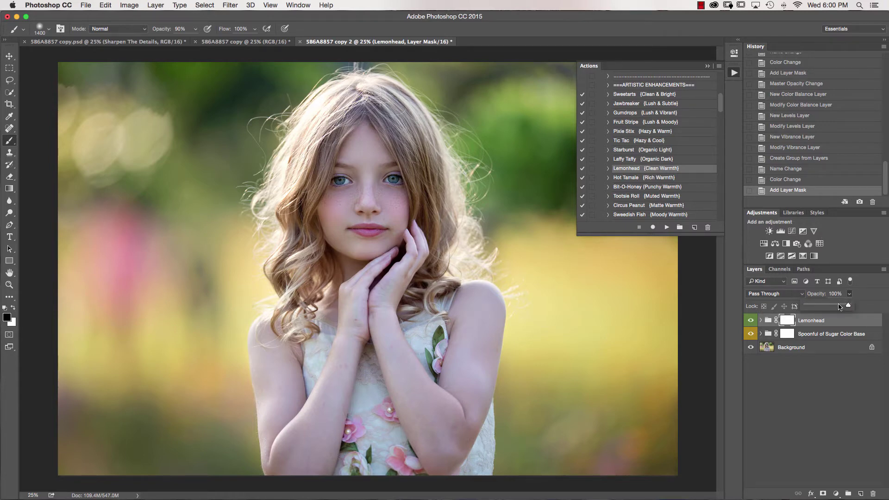
click(840, 307)
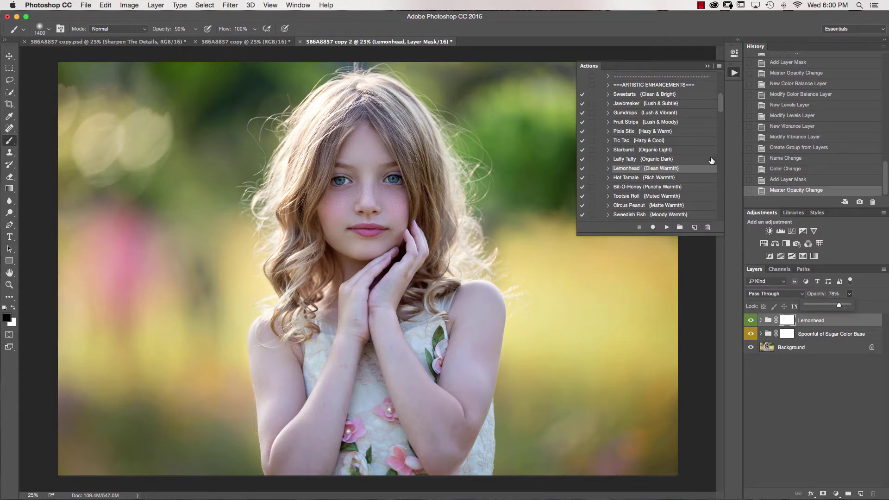
Run the Hot Tamale rich warmth action and set its group to 60% opacity
click(641, 178)
click(641, 179)
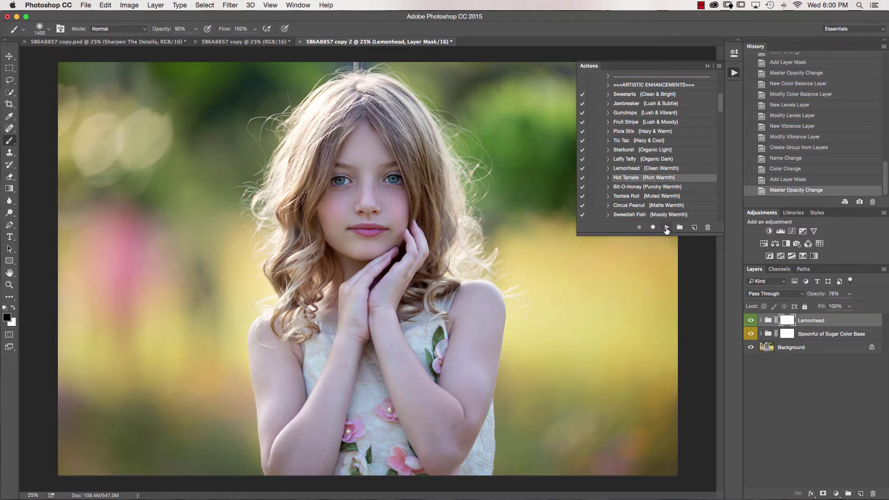
click(666, 227)
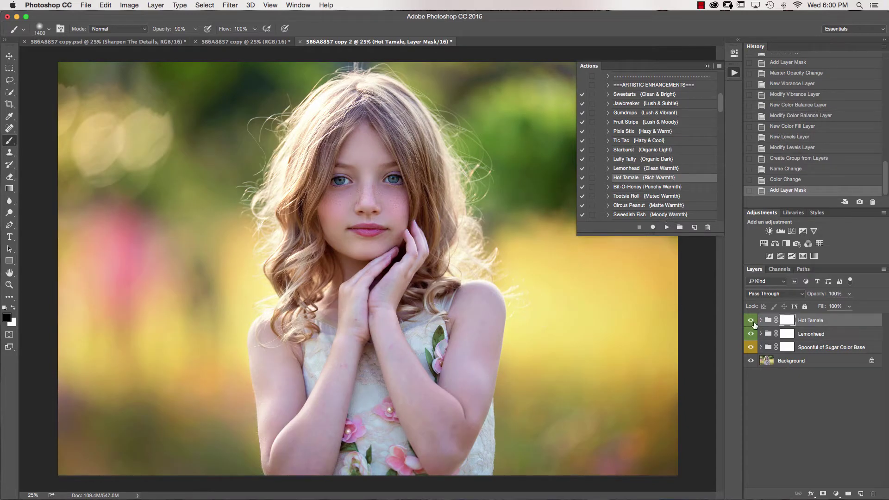
click(849, 295)
click(832, 306)
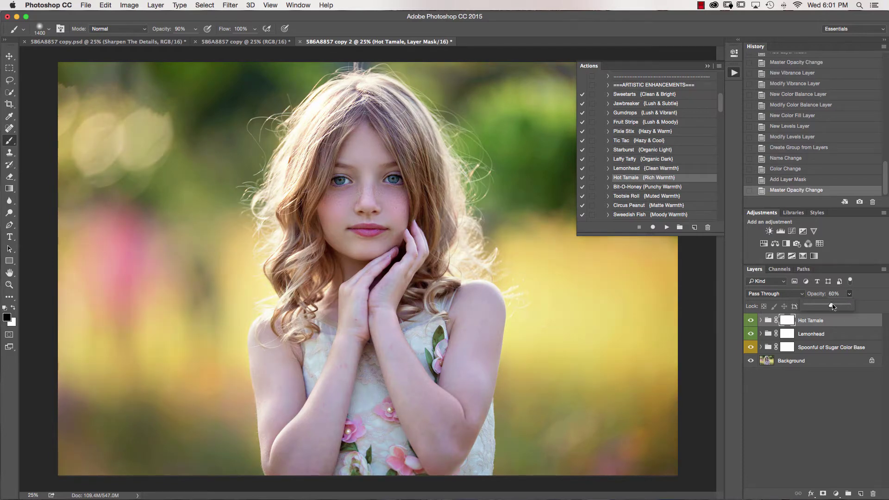
click(789, 324)
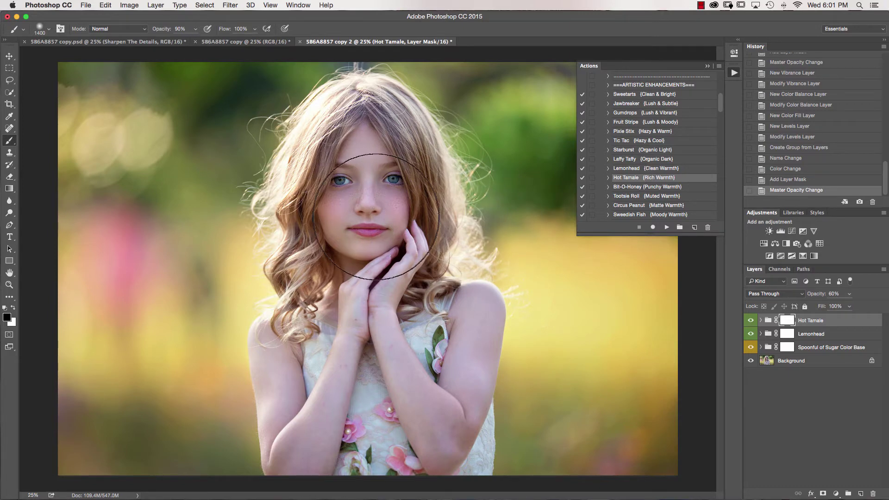
Paint the Hot Tamale effect off the girl's face on its mask with a smaller brush
key(bracketleft)
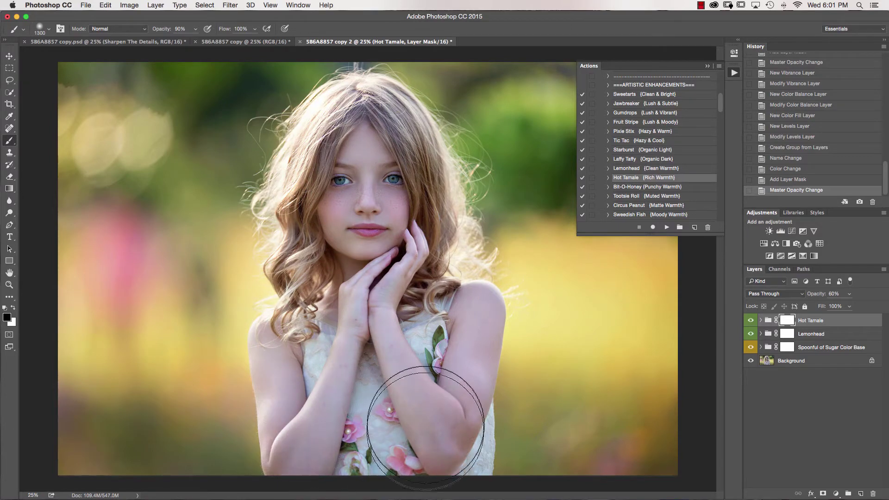
mouse_move(369, 251)
mouse_down()
mouse_move(389, 205)
mouse_move(366, 151)
mouse_move(352, 185)
mouse_move(367, 333)
mouse_move(313, 383)
mouse_move(410, 443)
mouse_up()
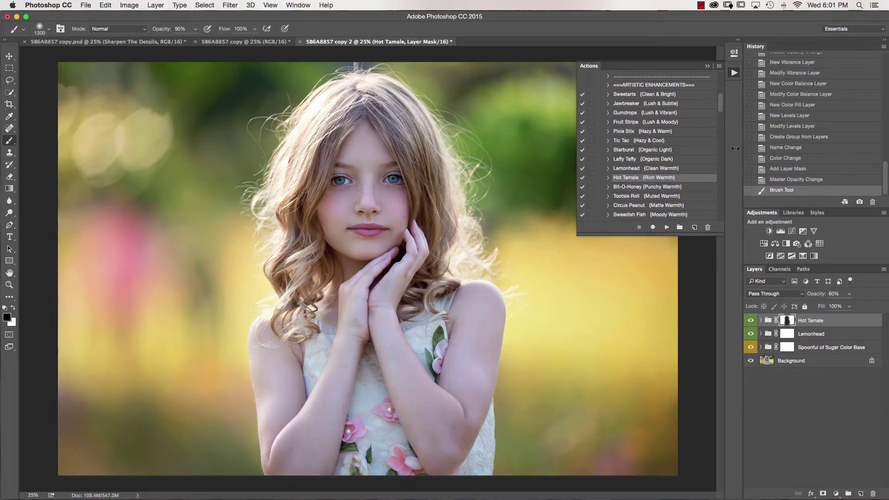
drag(721, 101, 719, 158)
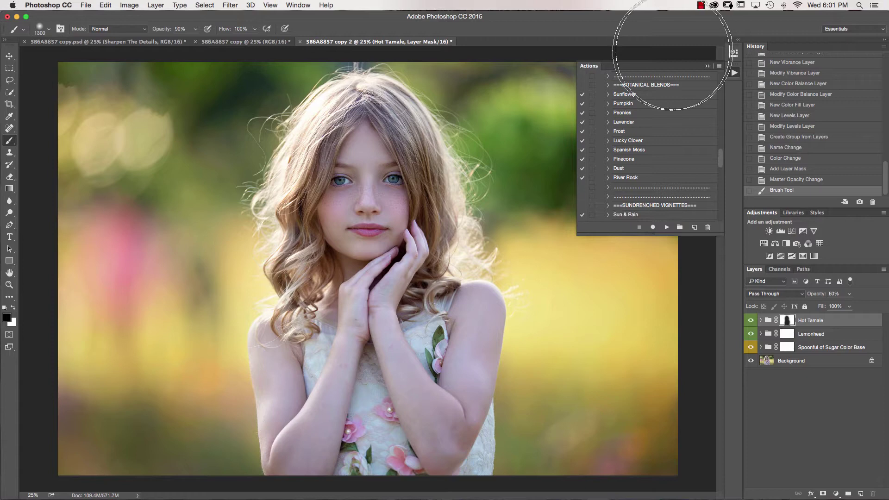
Apply the Sunflower botanical blend and hide its Sunflower Background layer
click(633, 95)
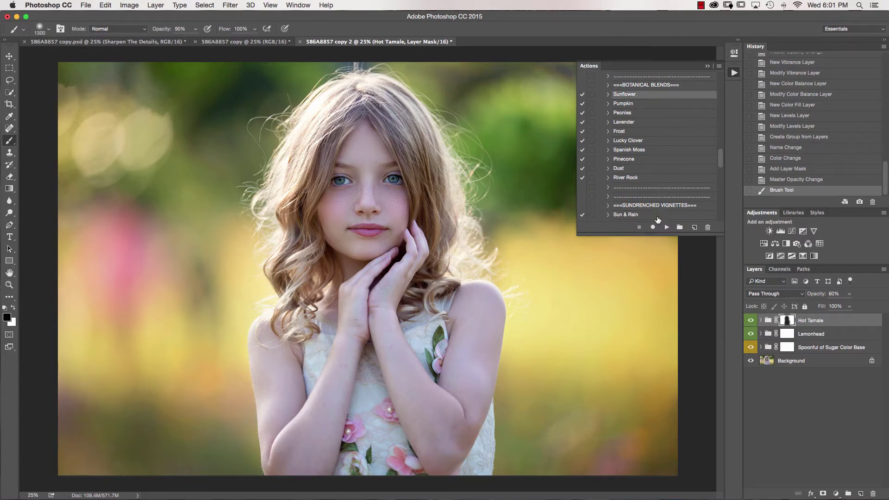
click(666, 228)
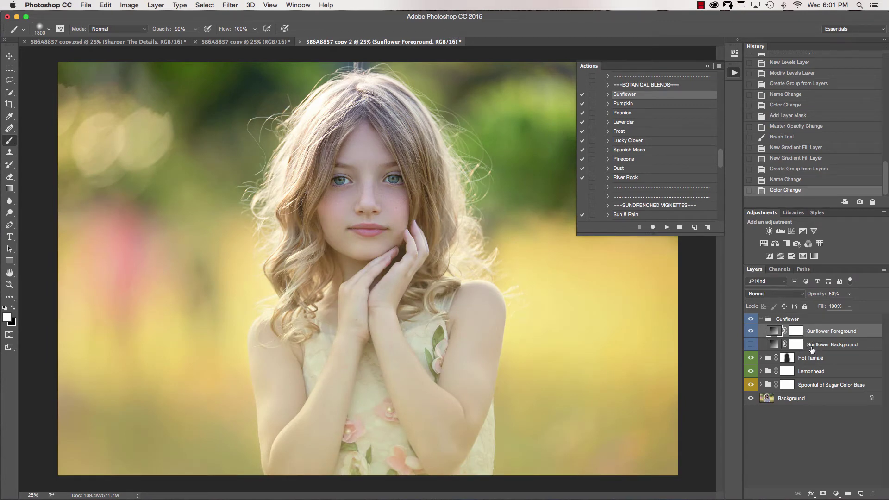
click(751, 345)
click(751, 345)
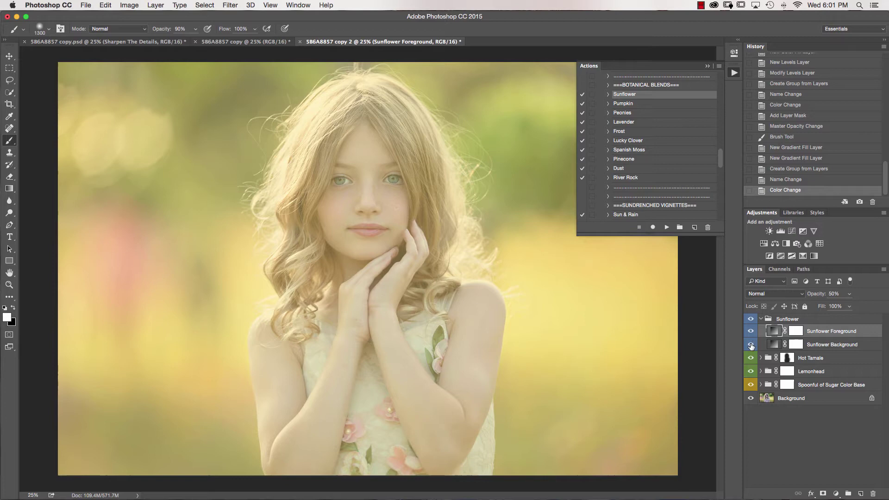
click(751, 345)
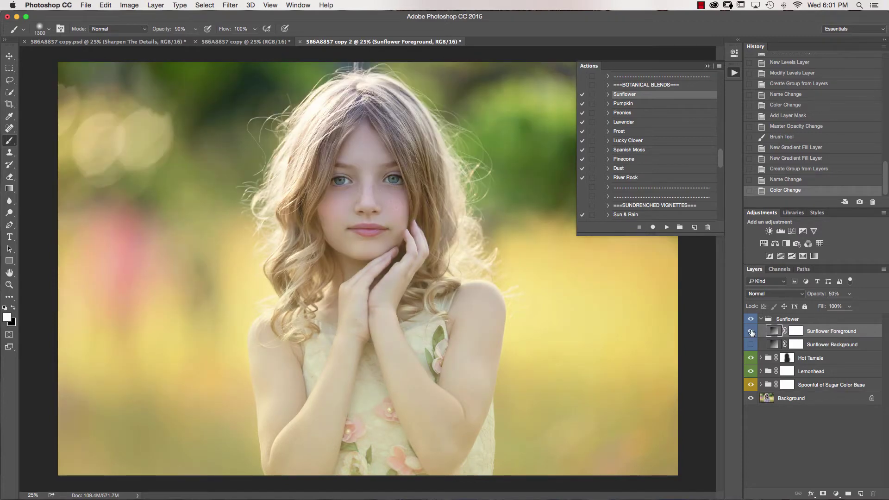
click(751, 330)
click(751, 330)
Paint black on the Sunflower Foreground mask to clear haze off the girl's face
click(796, 331)
key(x)
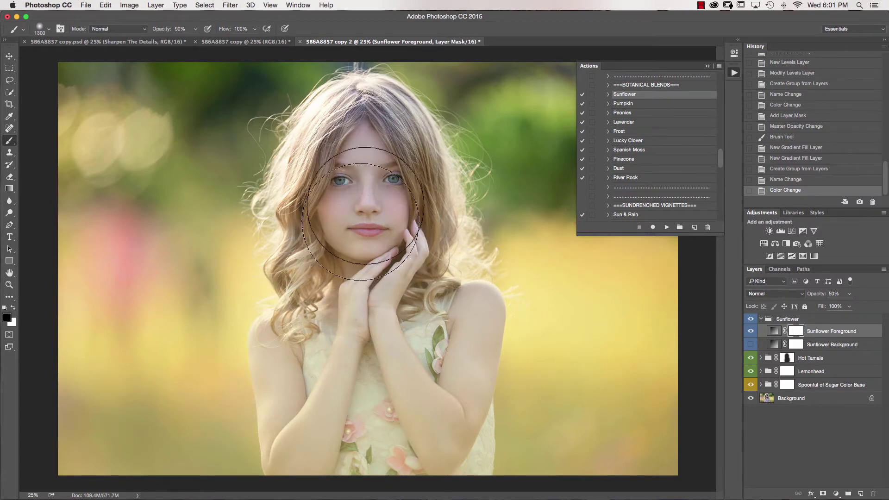
mouse_move(356, 193)
mouse_down()
mouse_move(370, 204)
mouse_move(371, 165)
mouse_move(370, 298)
mouse_move(355, 378)
mouse_move(346, 391)
mouse_move(340, 377)
mouse_move(328, 387)
mouse_move(323, 447)
mouse_move(417, 407)
mouse_move(423, 424)
mouse_move(419, 341)
mouse_move(427, 332)
mouse_move(382, 309)
mouse_move(364, 210)
mouse_move(366, 145)
mouse_move(373, 194)
mouse_move(393, 191)
mouse_up()
Refine the Sunflower Foreground mask along the girl's forearm and left arm with a smaller brush
key(bracketleft)
key(bracketleft)
key(bracketleft)
key(bracketleft)
key(bracketleft)
key(bracketleft)
key(bracketleft)
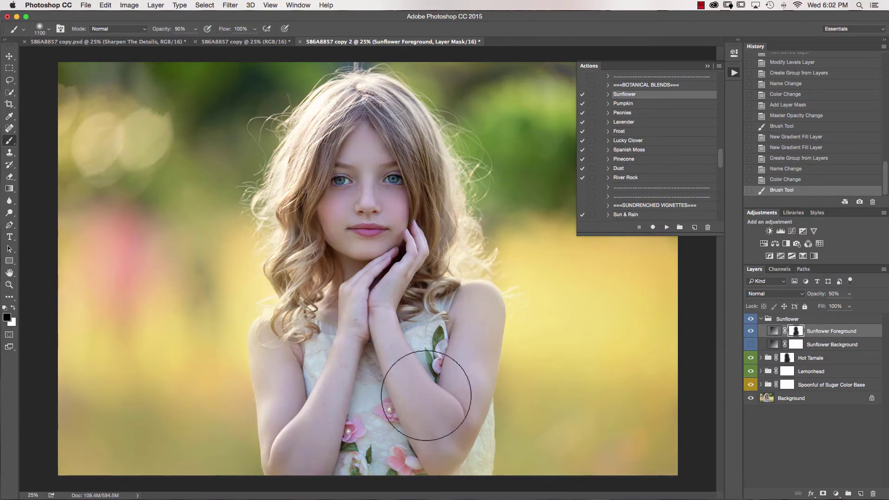
drag(298, 407, 253, 414)
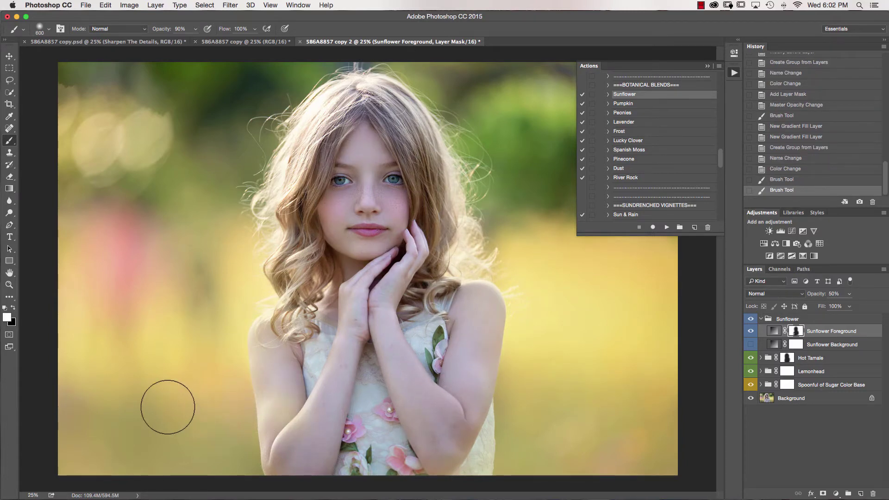
key(x)
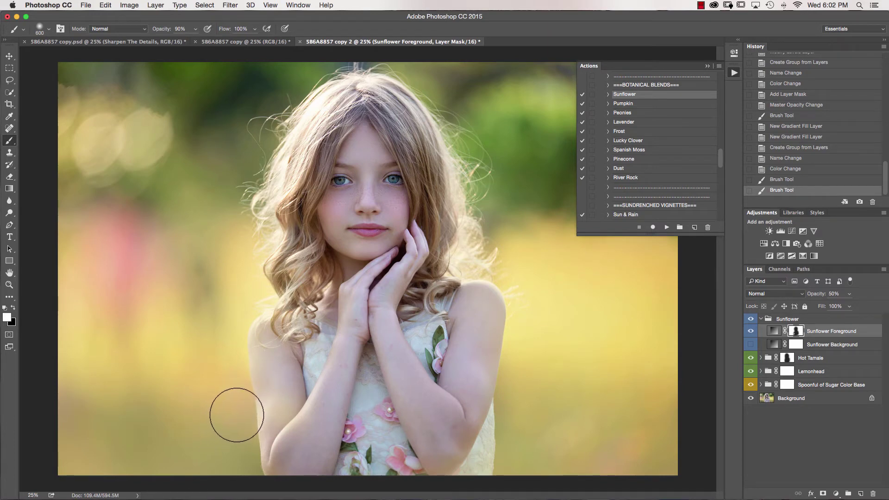
key(bracketleft)
key(bracketleft)
key(bracketleft)
key(bracketleft)
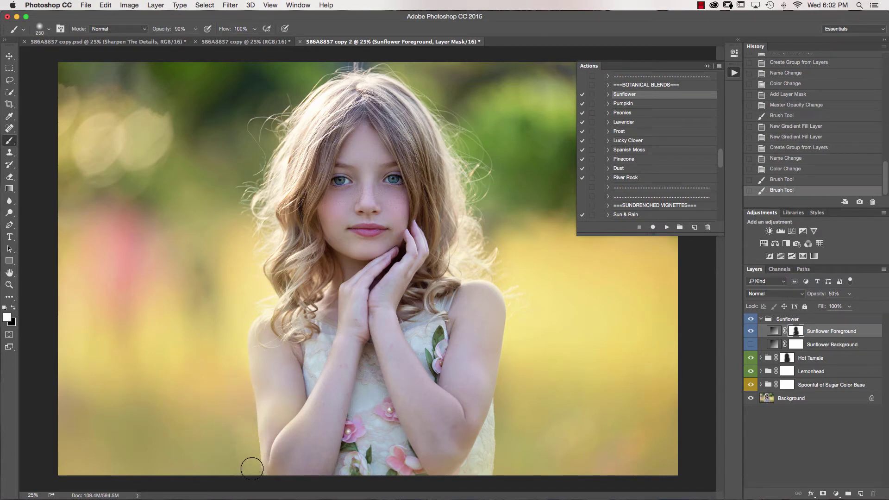
click(238, 354)
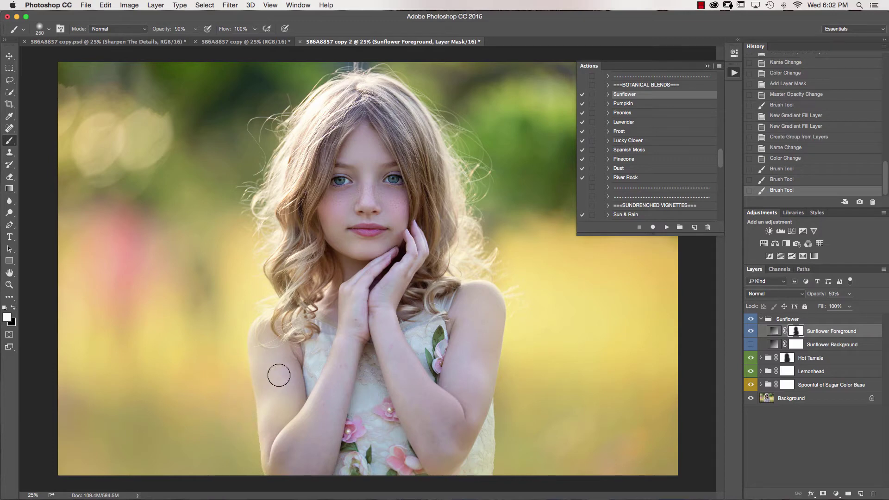
Paint the mask along the girl's right arm and side, swapping between black and white
key(x)
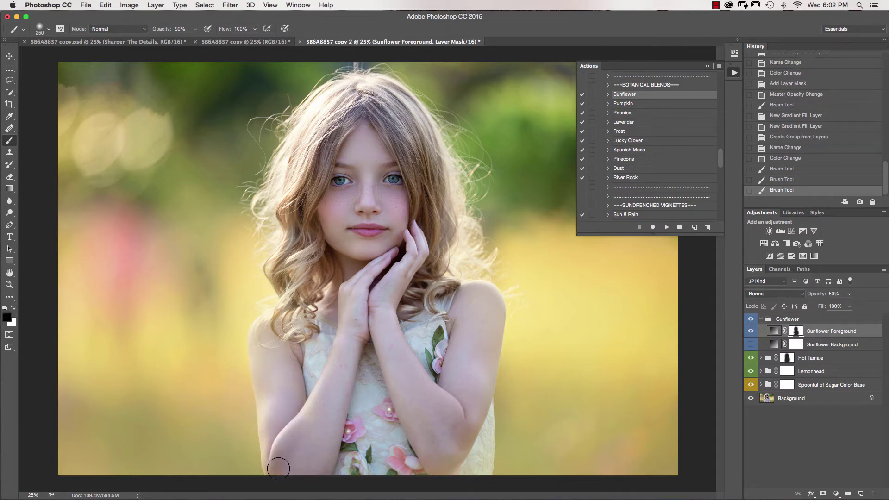
click(309, 382)
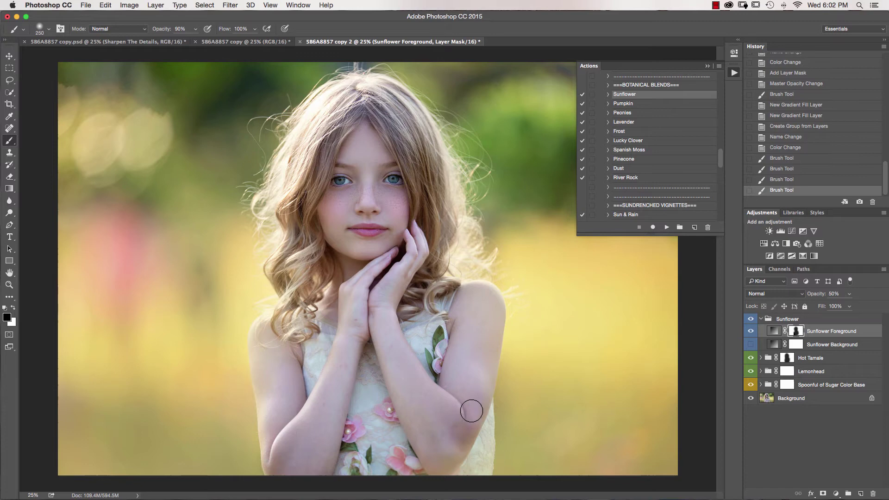
mouse_move(489, 315)
mouse_down()
mouse_move(474, 357)
mouse_move(486, 375)
mouse_up()
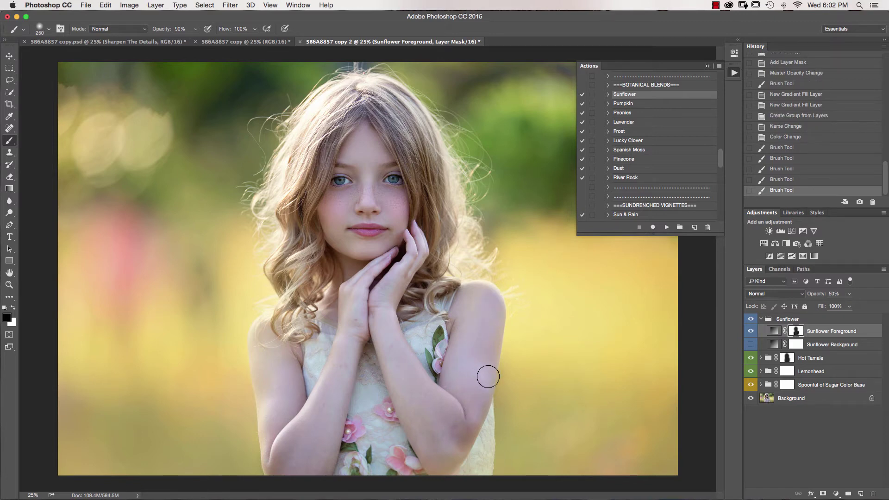
key(x)
drag(496, 415, 505, 392)
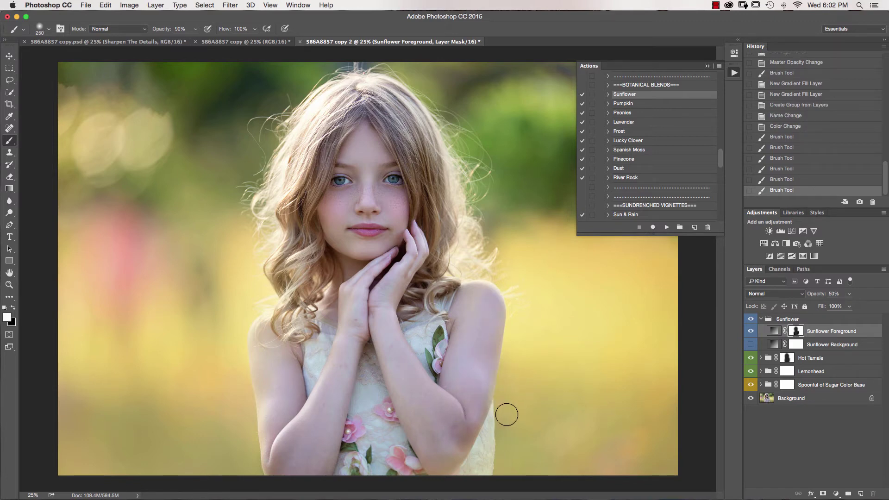
drag(501, 478, 504, 415)
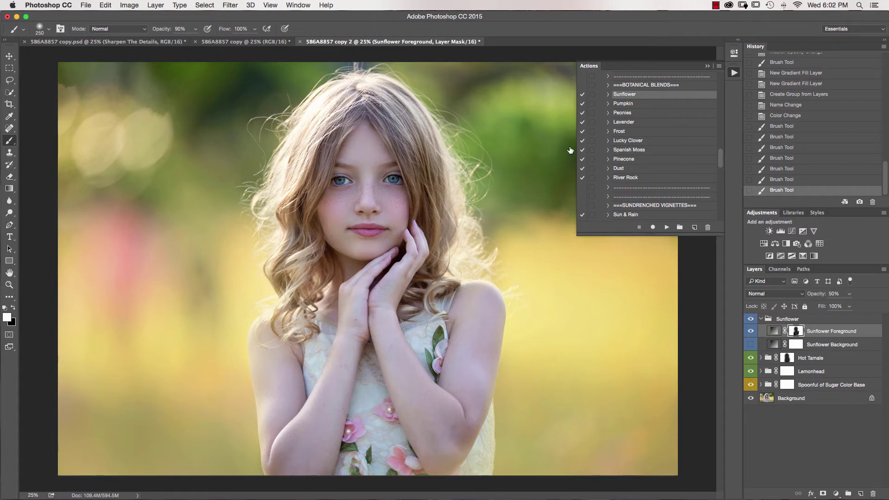
Apply the Lucky Clover blend, hide its Foreground layer and target the Background layer mask
click(635, 140)
click(666, 228)
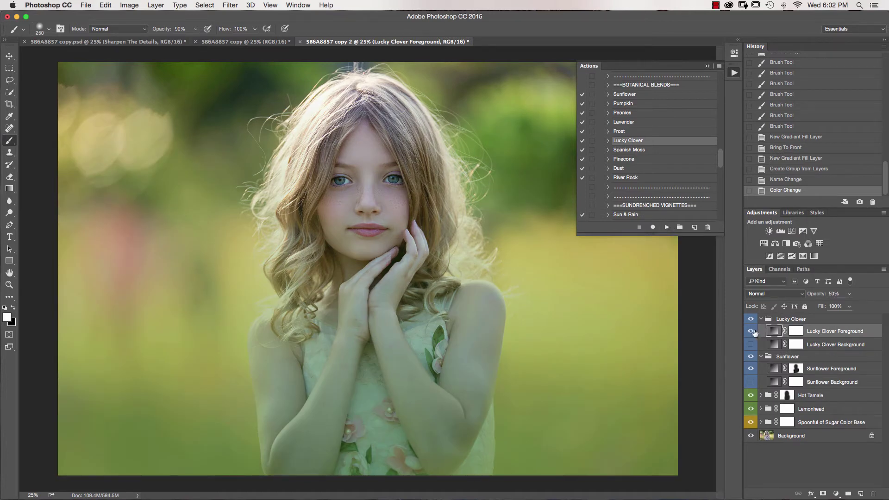
click(752, 331)
click(750, 344)
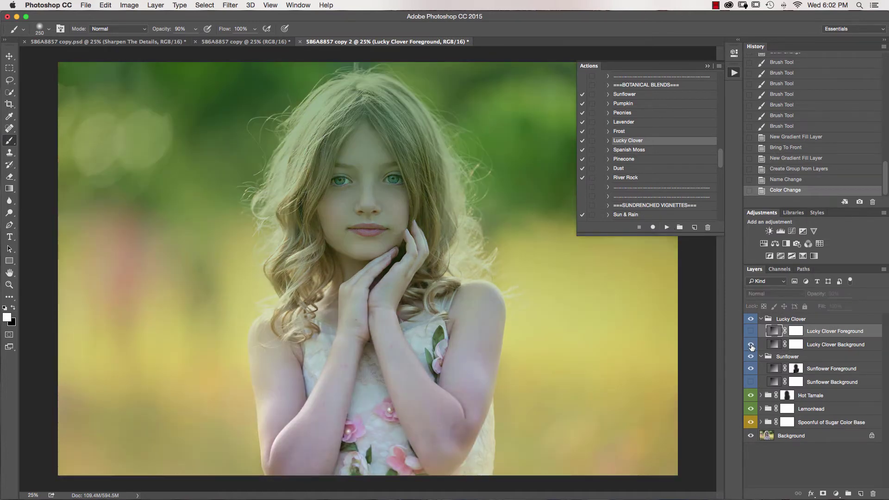
click(800, 345)
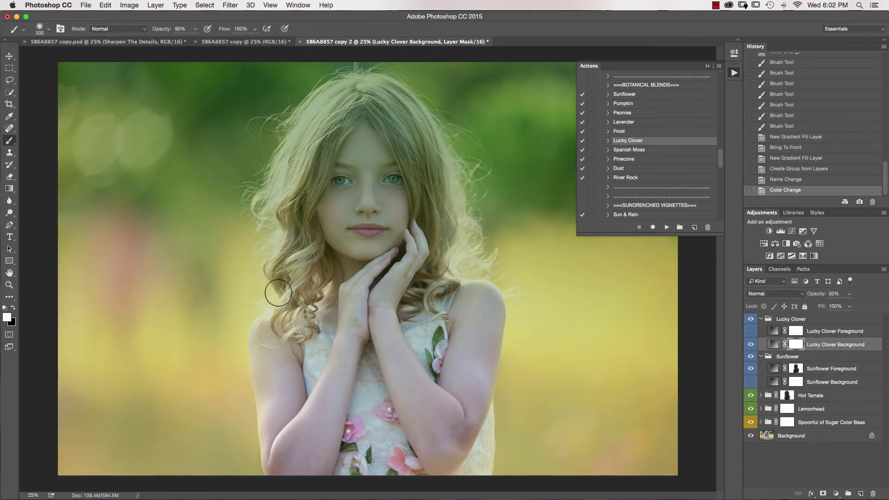
Paint black over the girl's face and body with 800 then 1500 px brushes
key(bracketright)
key(bracketright)
key(bracketright)
key(bracketright)
key(bracketright)
key(bracketright)
key(bracketright)
key(bracketright)
key(bracketright)
key(bracketright)
key(x)
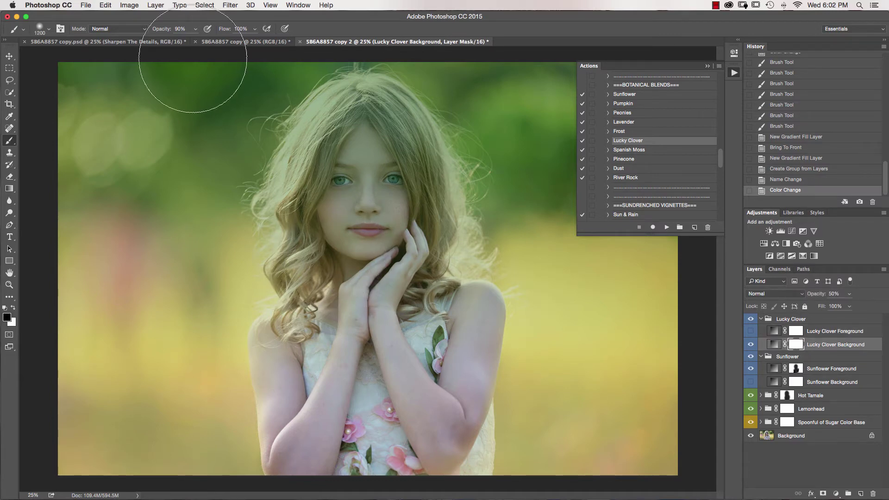
click(195, 29)
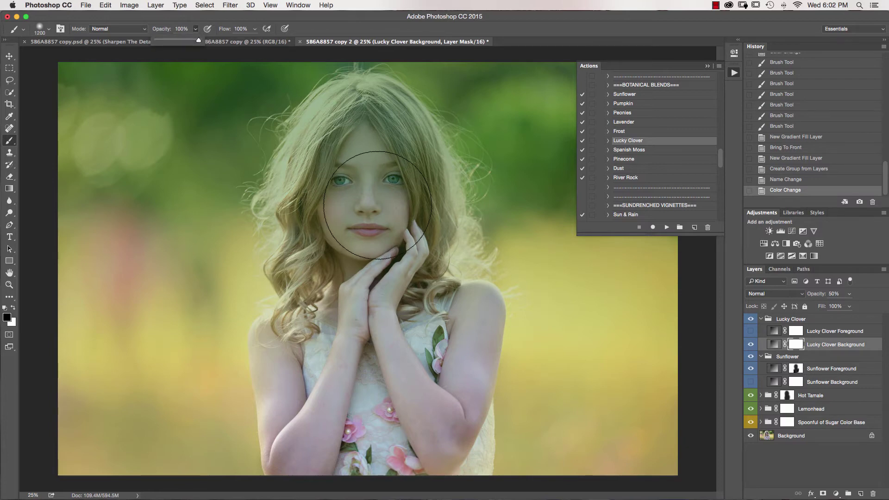
mouse_move(366, 202)
mouse_down()
mouse_move(387, 192)
mouse_move(368, 131)
mouse_move(326, 212)
mouse_move(362, 273)
mouse_move(390, 201)
mouse_move(406, 239)
mouse_move(399, 287)
mouse_move(327, 373)
mouse_move(311, 406)
mouse_move(327, 399)
mouse_move(448, 445)
mouse_move(467, 407)
mouse_up()
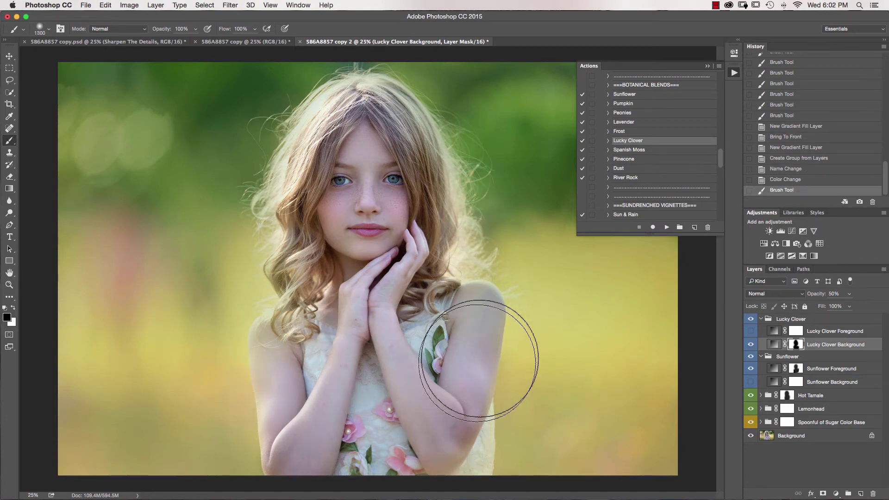
key(bracketright)
key(bracketright)
key(bracketright)
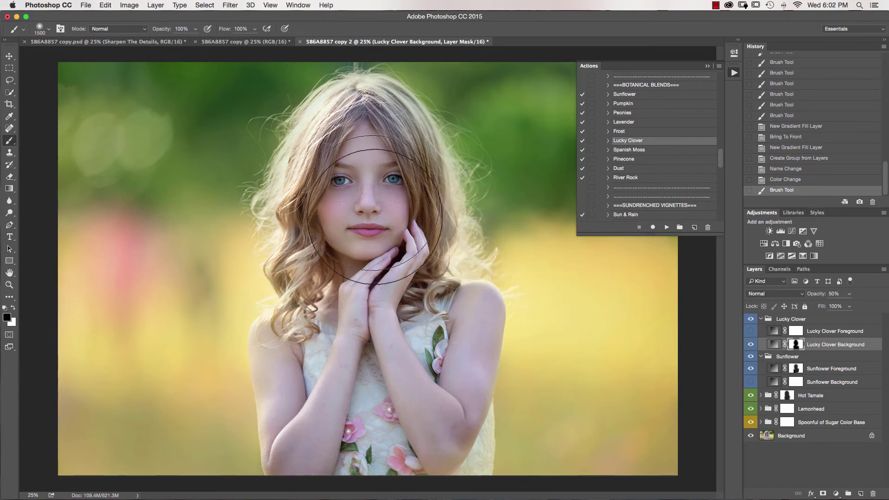
mouse_move(373, 211)
mouse_down()
mouse_move(373, 341)
mouse_move(354, 410)
mouse_move(361, 438)
mouse_up()
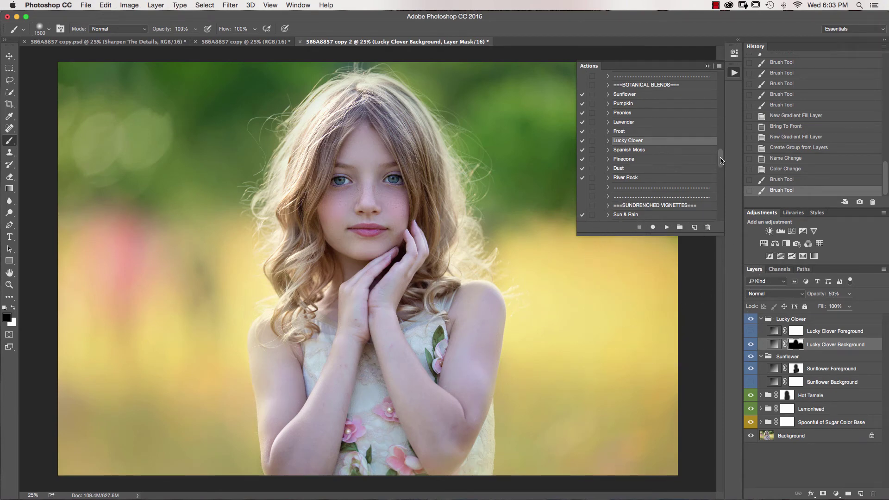
Toggle the Lucky Clover group on and off to compare the green surroundings
click(751, 319)
click(752, 319)
click(751, 319)
click(751, 319)
click(735, 73)
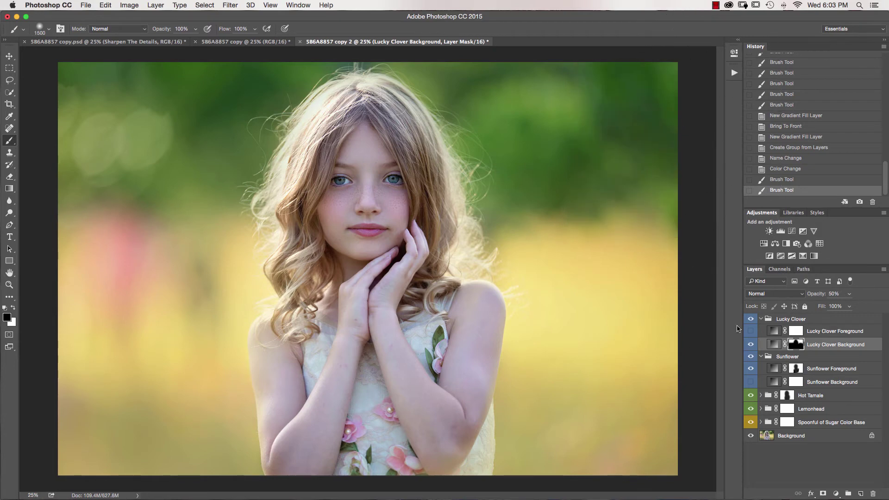
click(751, 319)
click(751, 319)
click(734, 72)
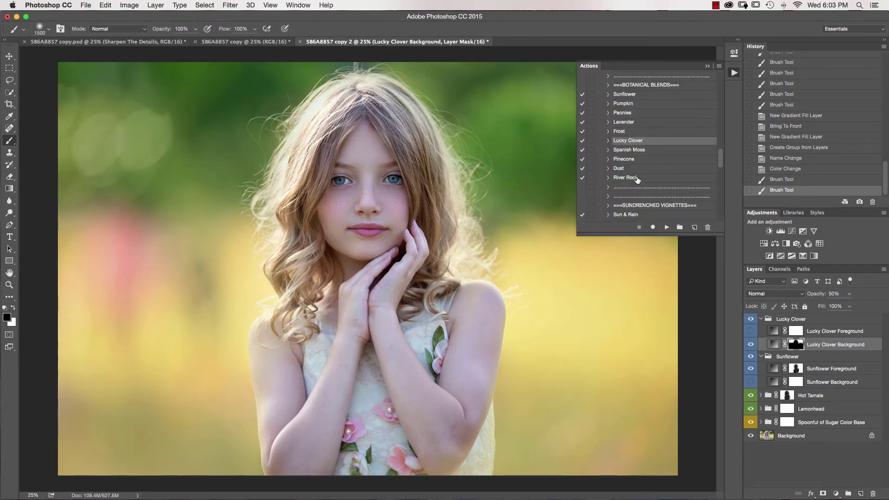
Run the Fire & Ice {for cropped images} vignette action and compare it on and off
scroll(722, 155, down, 4)
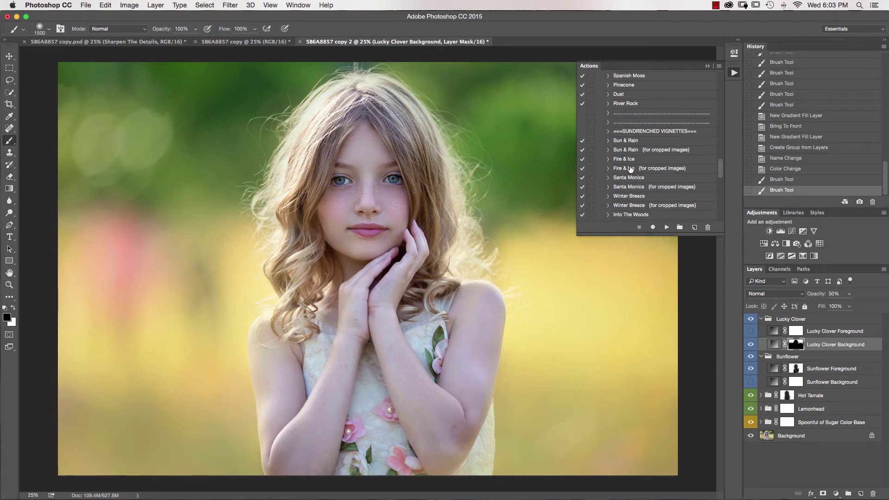
click(630, 169)
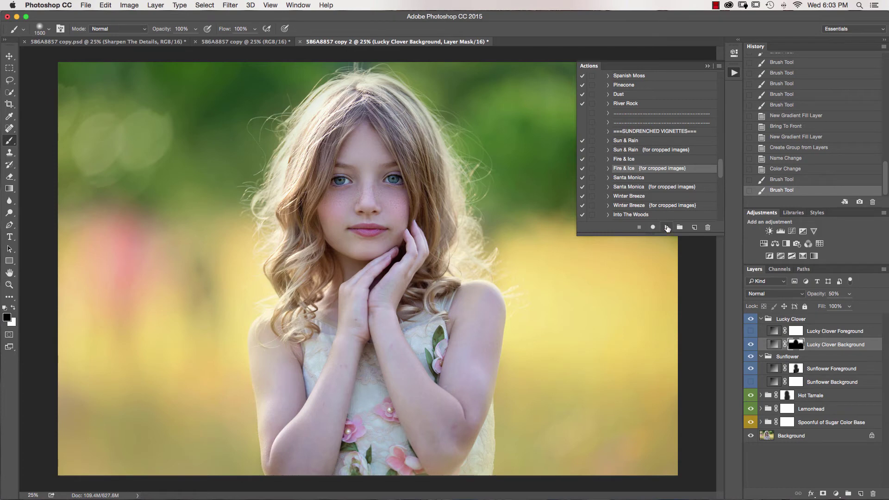
click(667, 227)
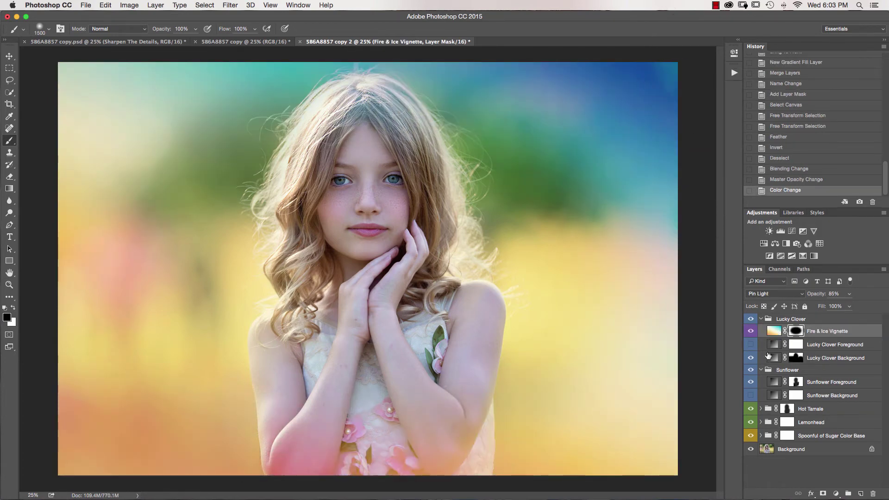
click(751, 330)
click(753, 330)
click(755, 331)
Lower the Fire & Ice Vignette layer to 57% opacity and check the result
click(850, 294)
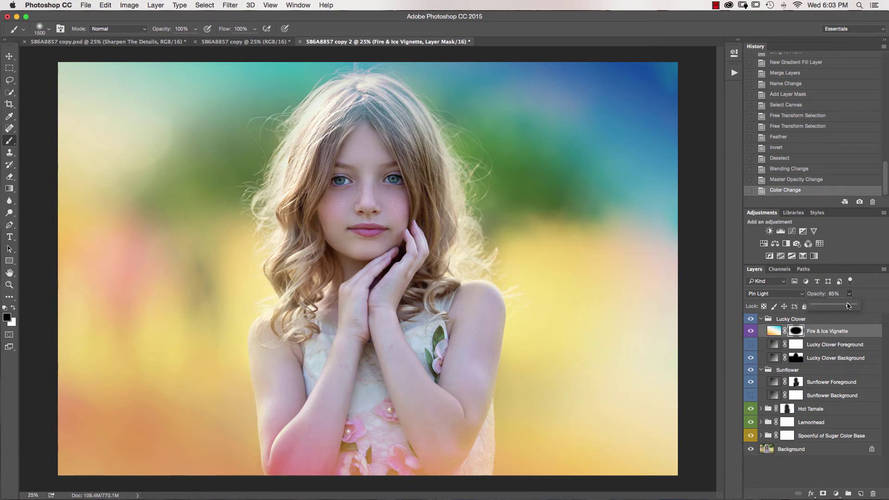
click(841, 307)
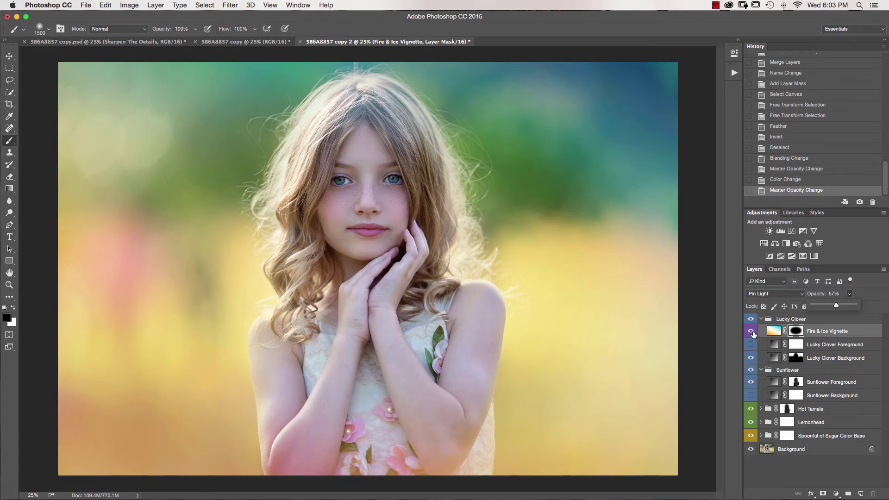
click(751, 332)
click(752, 332)
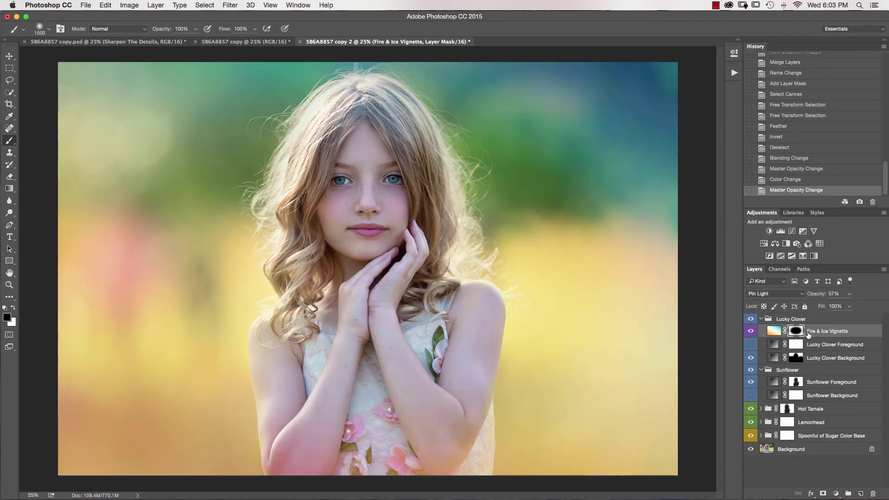
Set the vignette to 55% opacity and mask it out around the arm and lower-left corner
click(849, 294)
click(844, 307)
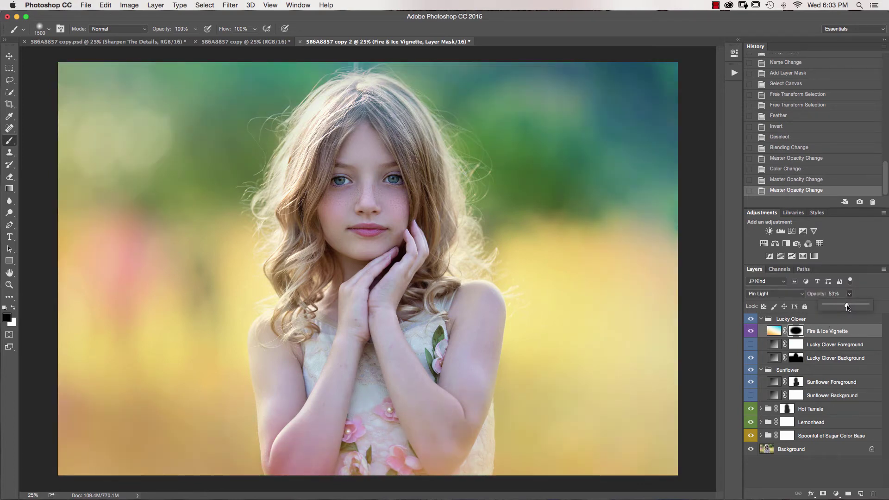
drag(847, 308, 848, 308)
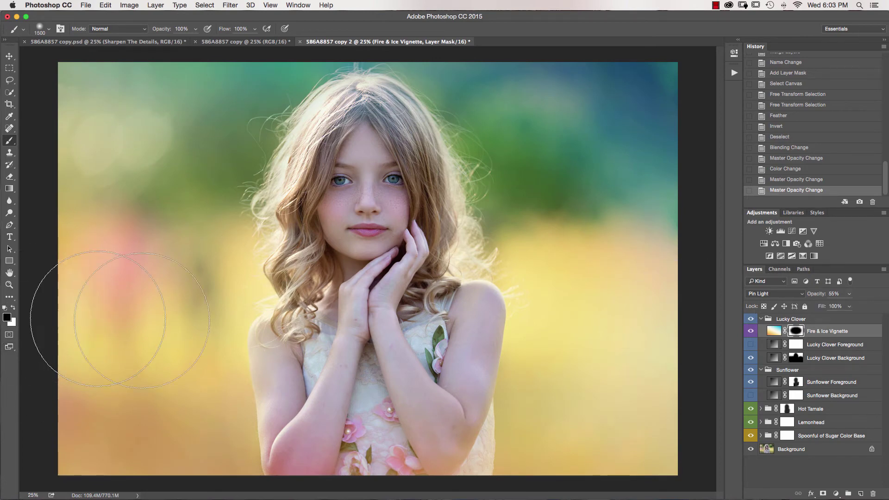
mouse_move(142, 320)
mouse_down()
mouse_move(264, 378)
mouse_move(292, 429)
mouse_move(242, 415)
mouse_move(211, 427)
mouse_move(176, 414)
mouse_move(204, 392)
mouse_move(69, 428)
mouse_move(68, 383)
mouse_move(80, 386)
mouse_move(103, 329)
mouse_move(270, 339)
mouse_move(354, 330)
mouse_move(456, 418)
mouse_move(598, 417)
mouse_move(535, 427)
mouse_move(621, 402)
mouse_move(559, 352)
mouse_move(597, 319)
mouse_move(639, 303)
mouse_move(445, 371)
mouse_move(373, 242)
mouse_move(376, 175)
mouse_move(366, 147)
mouse_move(357, 148)
mouse_move(342, 187)
mouse_move(337, 249)
mouse_move(381, 235)
mouse_move(395, 243)
mouse_move(356, 147)
mouse_move(344, 268)
mouse_move(359, 232)
mouse_move(380, 262)
mouse_move(374, 158)
mouse_up()
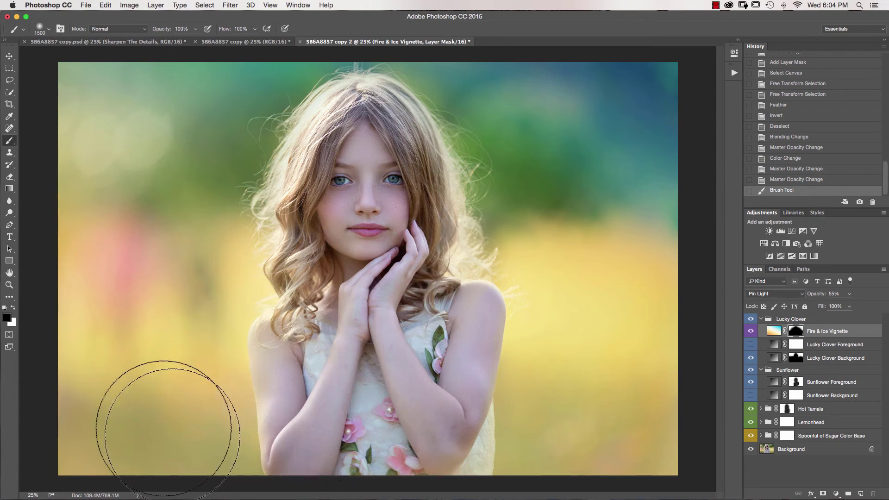
drag(168, 430, 245, 433)
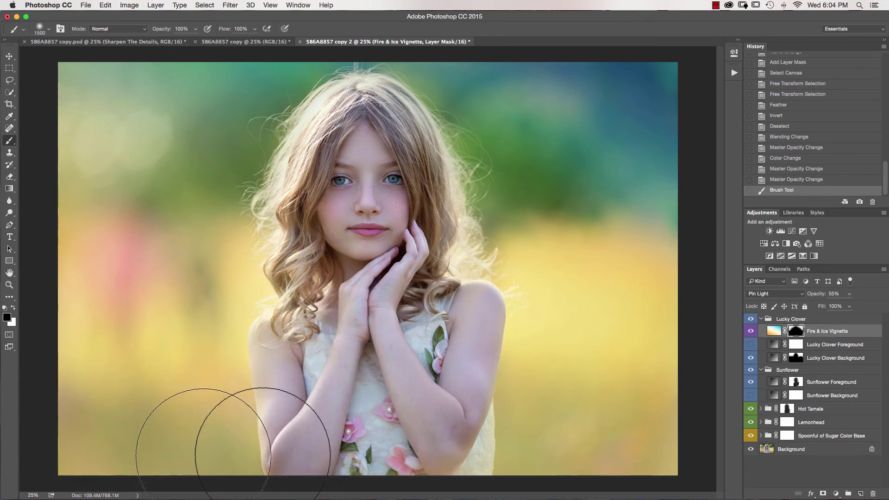
Compare the Lucky Clover group on and off, then compare History Snapshot 1 with Snapshot 5
click(750, 320)
click(751, 320)
click(734, 73)
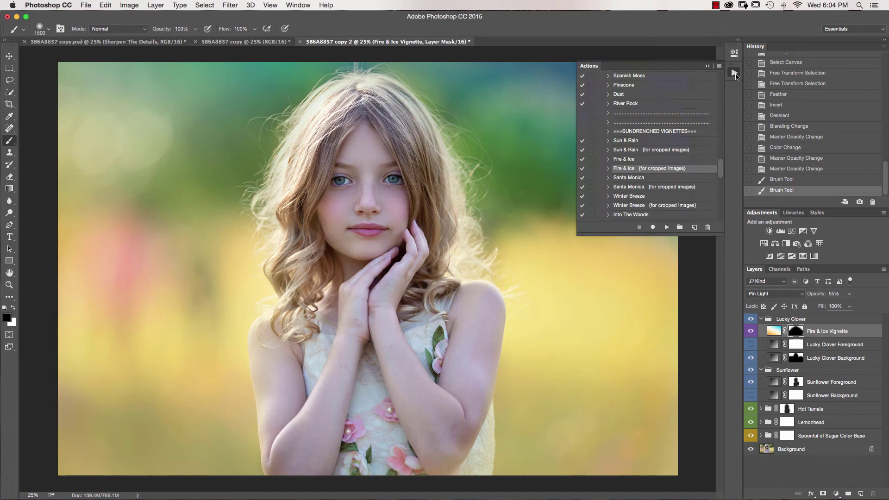
drag(722, 168, 720, 186)
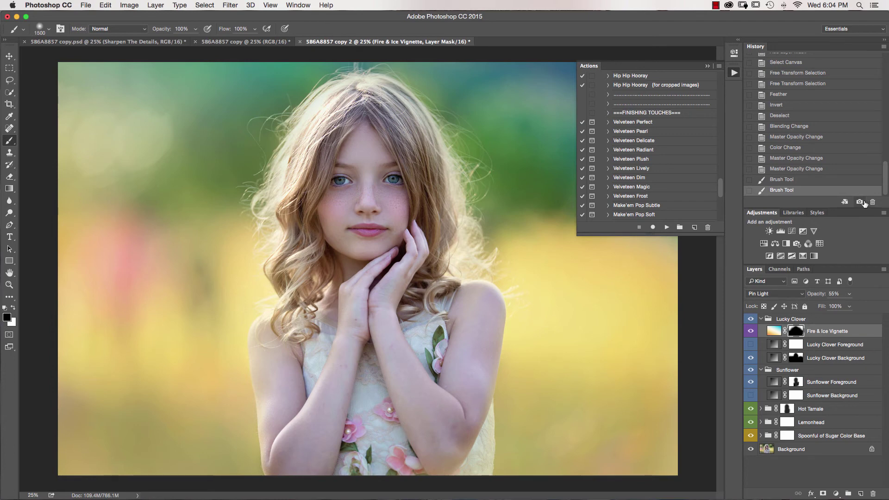
scroll(886, 175, up, 10)
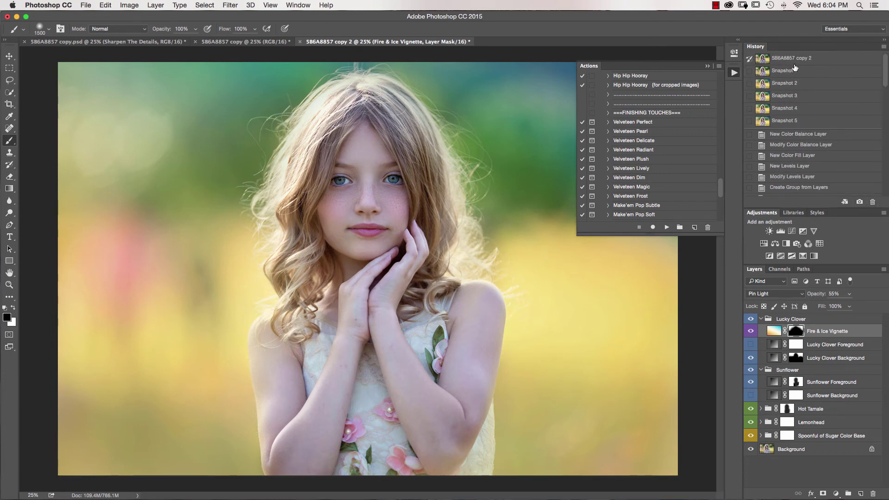
click(794, 70)
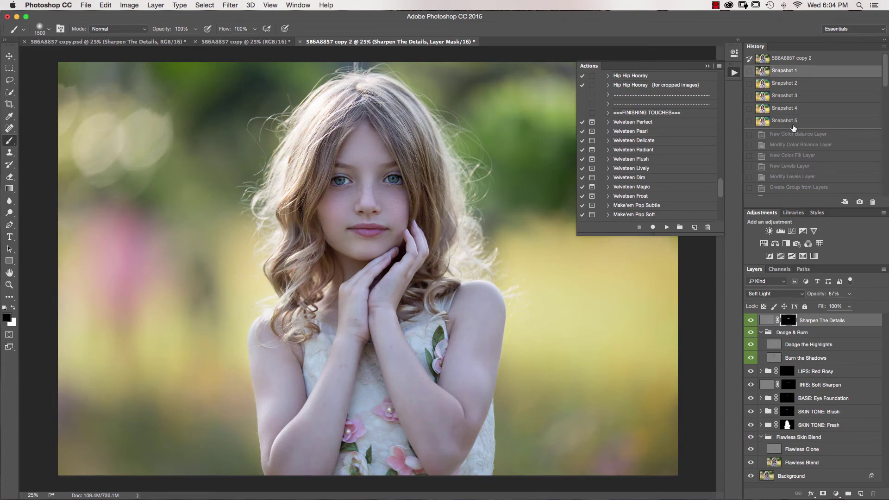
click(793, 121)
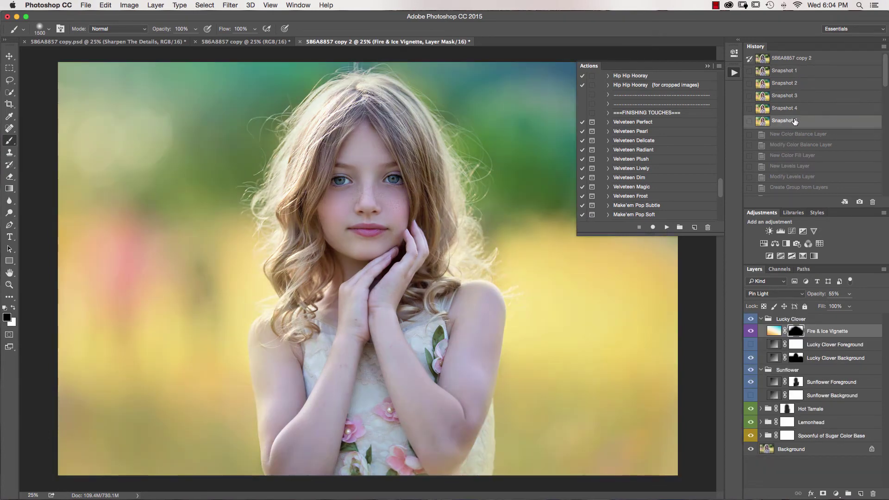
Flatten the image into one Background layer, discarding hidden layers
drag(721, 186, 720, 196)
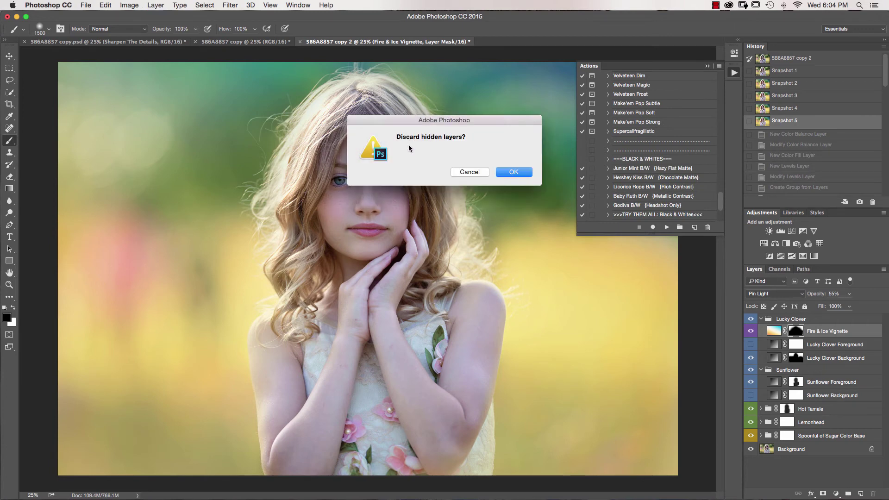
click(514, 175)
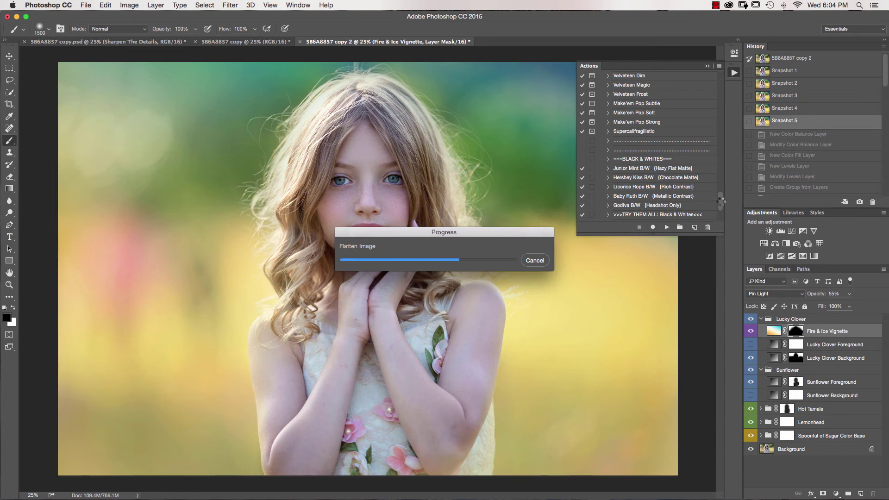
drag(721, 201, 721, 191)
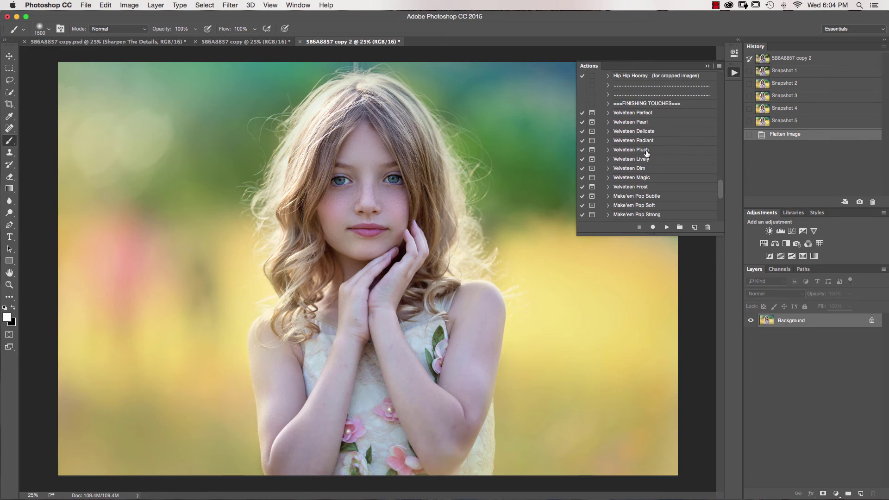
Run the Velveteen Magic action, continue past the flatten prompt, and set its group to 41% opacity
click(630, 178)
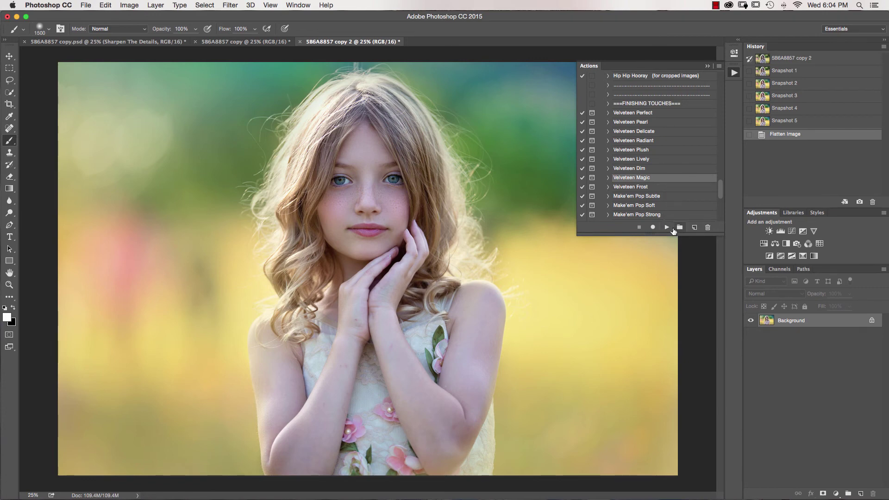
click(668, 227)
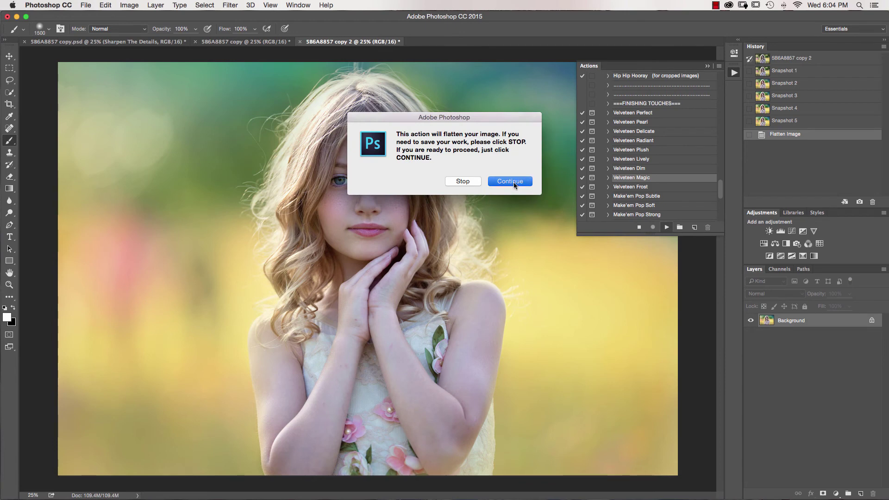
click(512, 181)
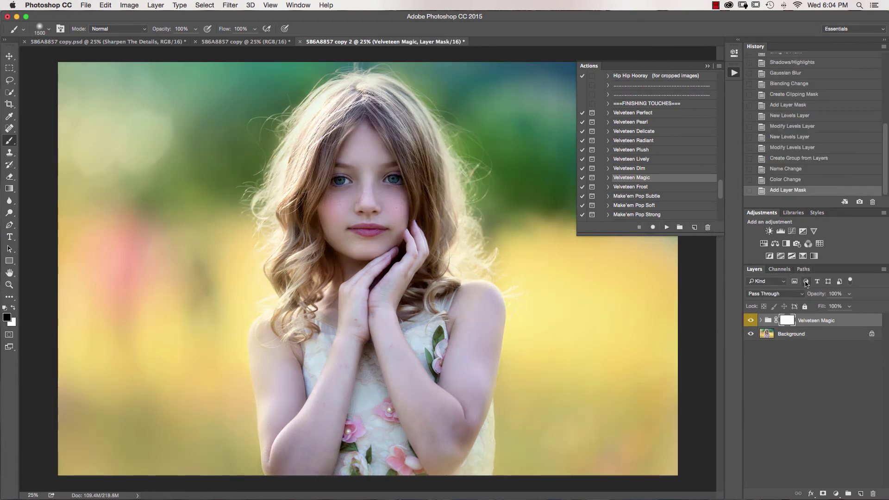
click(849, 295)
click(827, 305)
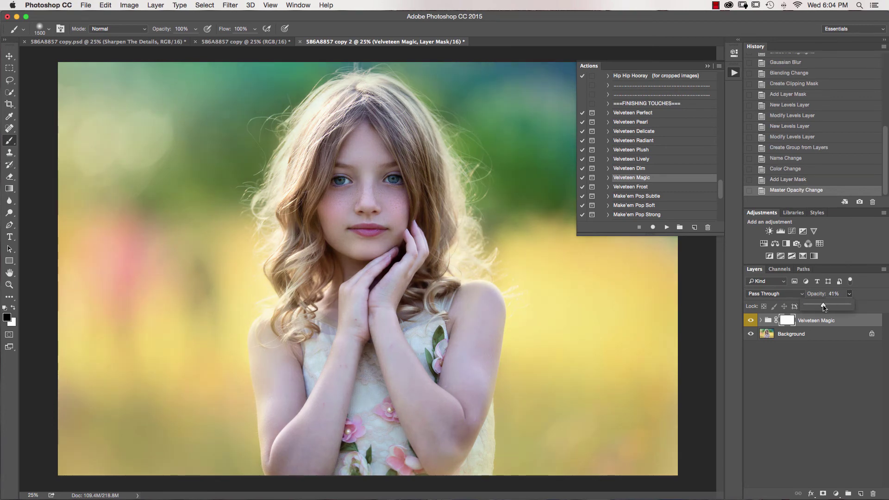
click(741, 323)
With a 700 px brush at 60% opacity, paint the smoothing off the face to reveal freckles
key(bracketleft)
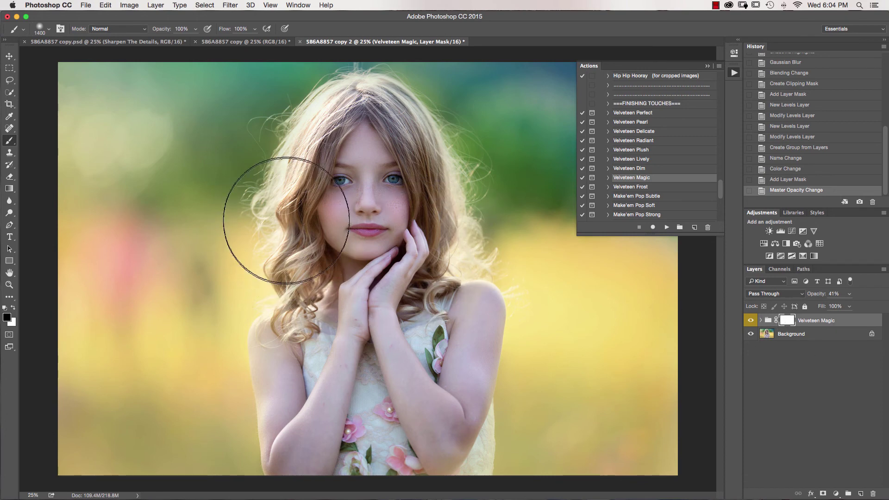
key(bracketleft)
key(bracketleft)
key(bracketleft)
click(196, 29)
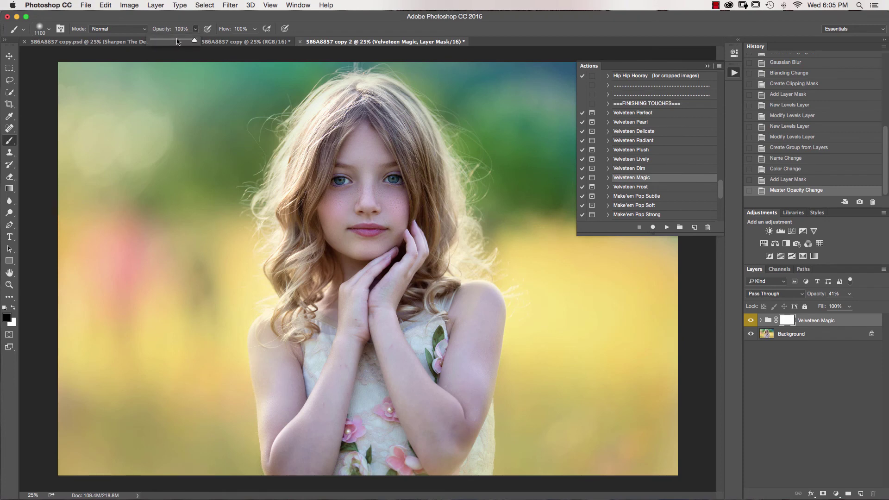
drag(178, 41, 177, 41)
key(bracketleft)
key(bracketleft)
key(bracketleft)
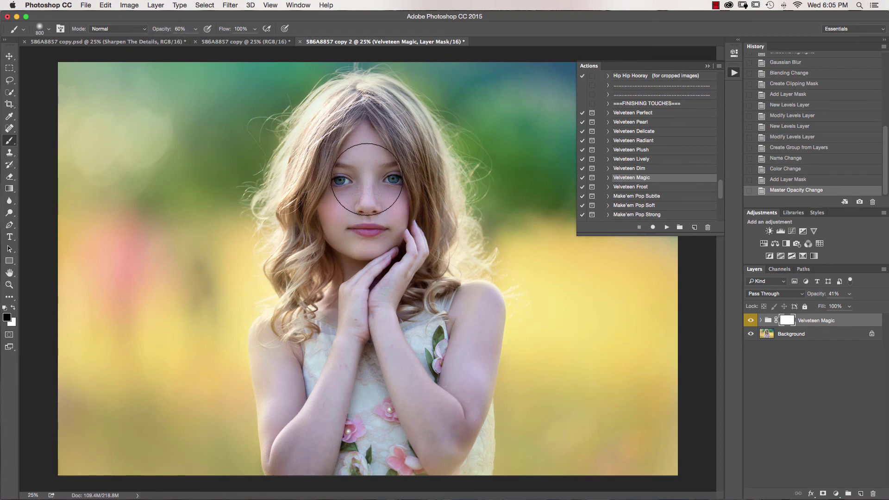
key(bracketleft)
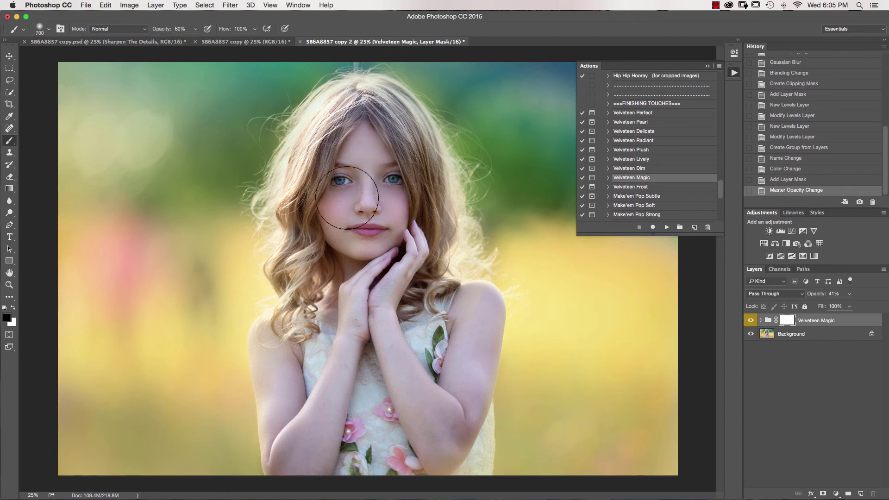
mouse_move(348, 197)
mouse_down()
mouse_move(359, 233)
mouse_move(383, 228)
mouse_move(385, 183)
mouse_move(350, 135)
mouse_move(344, 162)
mouse_move(375, 200)
mouse_move(366, 255)
mouse_up()
Toggle the Velveteen Magic group on and off to compare the finished portrait
click(752, 320)
click(752, 320)
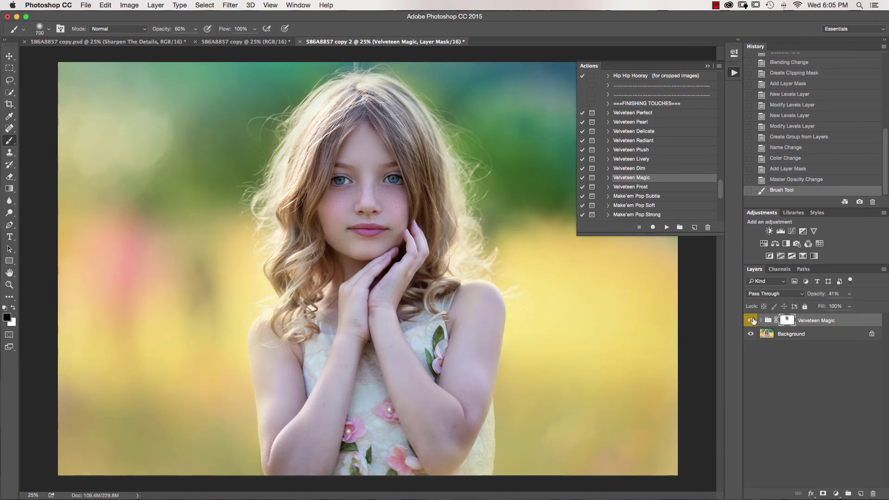
click(752, 320)
click(752, 320)
click(707, 66)
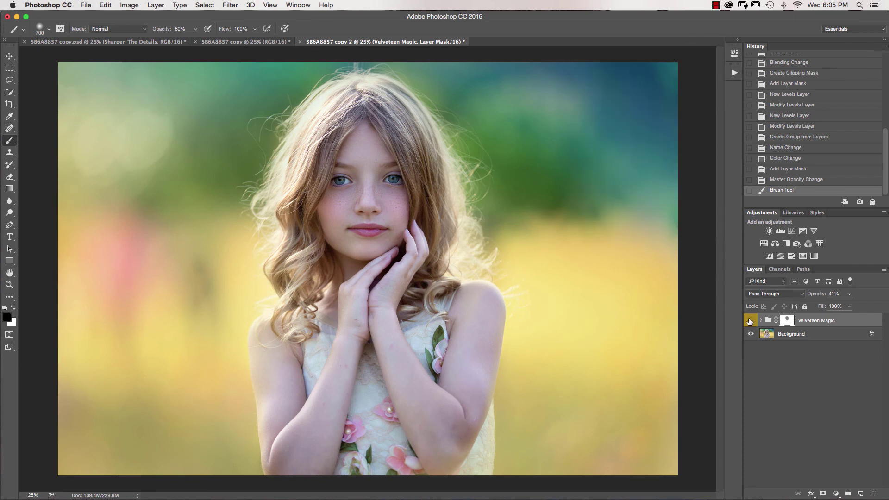
click(751, 320)
click(751, 321)
click(753, 321)
click(751, 320)
click(751, 320)
click(735, 73)
drag(723, 190, 723, 207)
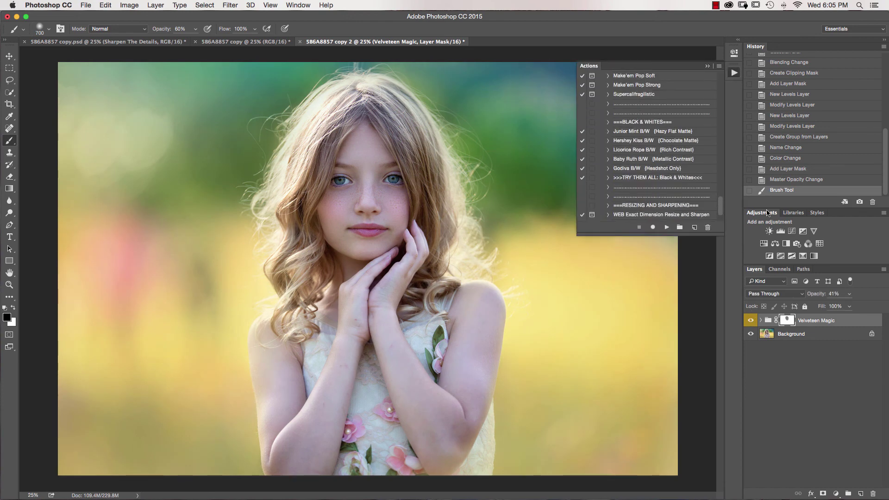
Flatten to one Background layer, then toggle between the original History snapshot and Snapshot 6, ending on Snapshot 6
key(super+shift+f)
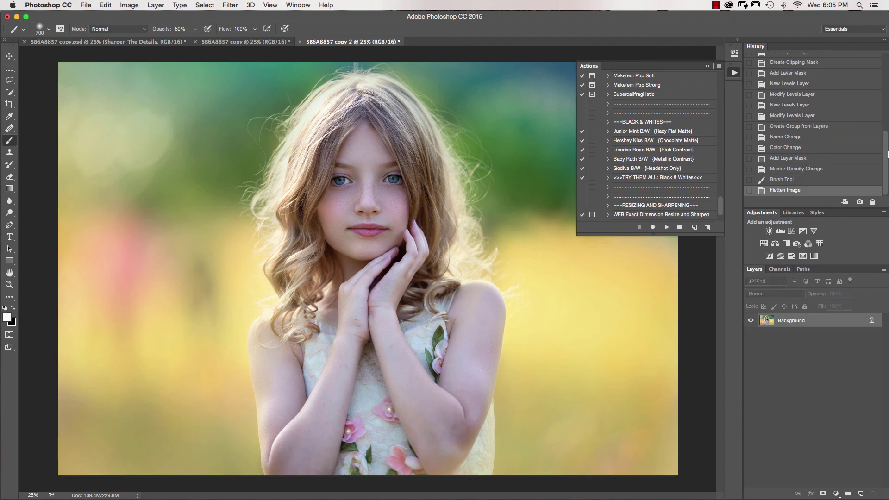
drag(885, 153, 887, 41)
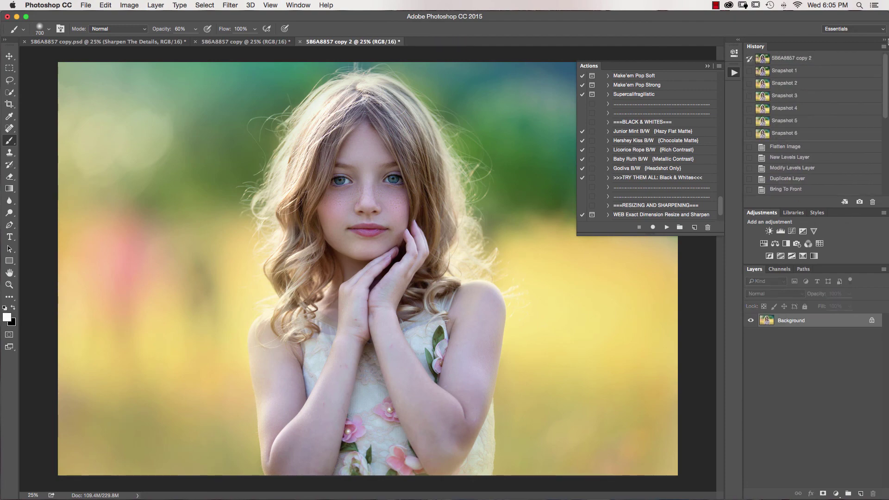
click(799, 59)
click(785, 134)
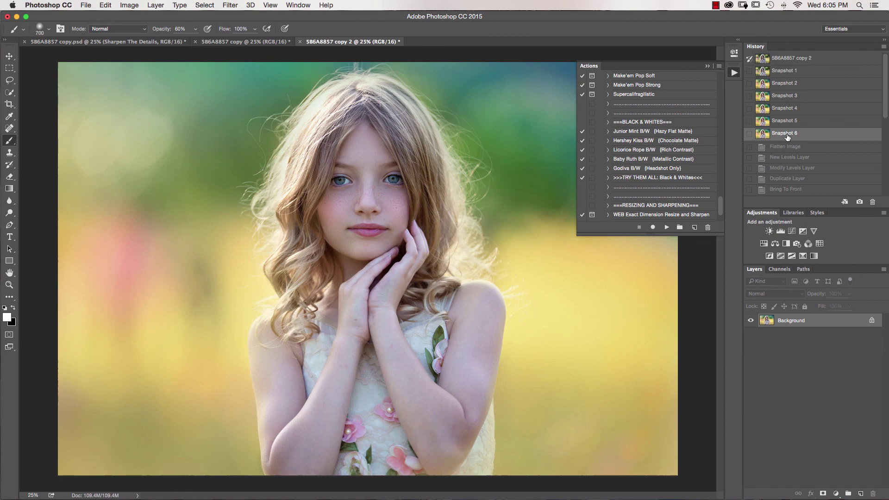
click(798, 60)
click(790, 134)
click(797, 57)
click(788, 133)
drag(721, 206, 721, 140)
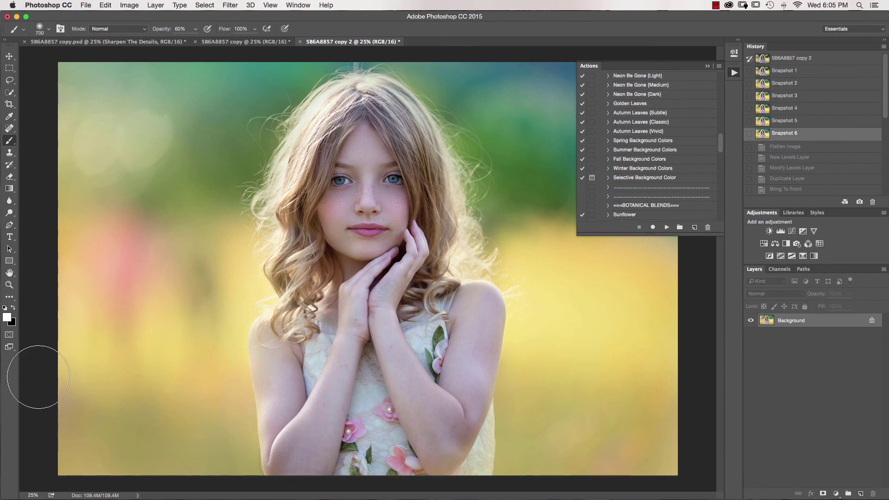